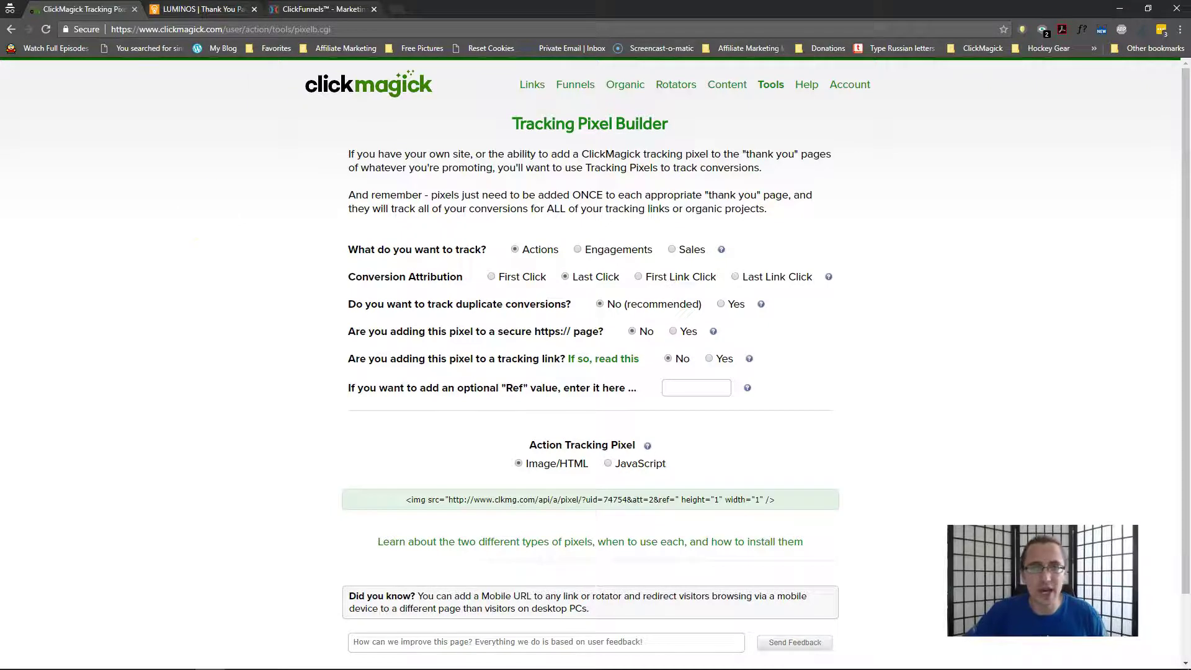
- Glance at the ClickFunnels funnel steps, then show ClickMagick's tracking links list
{"action": "left_click", "coordinate": [319, 9]}
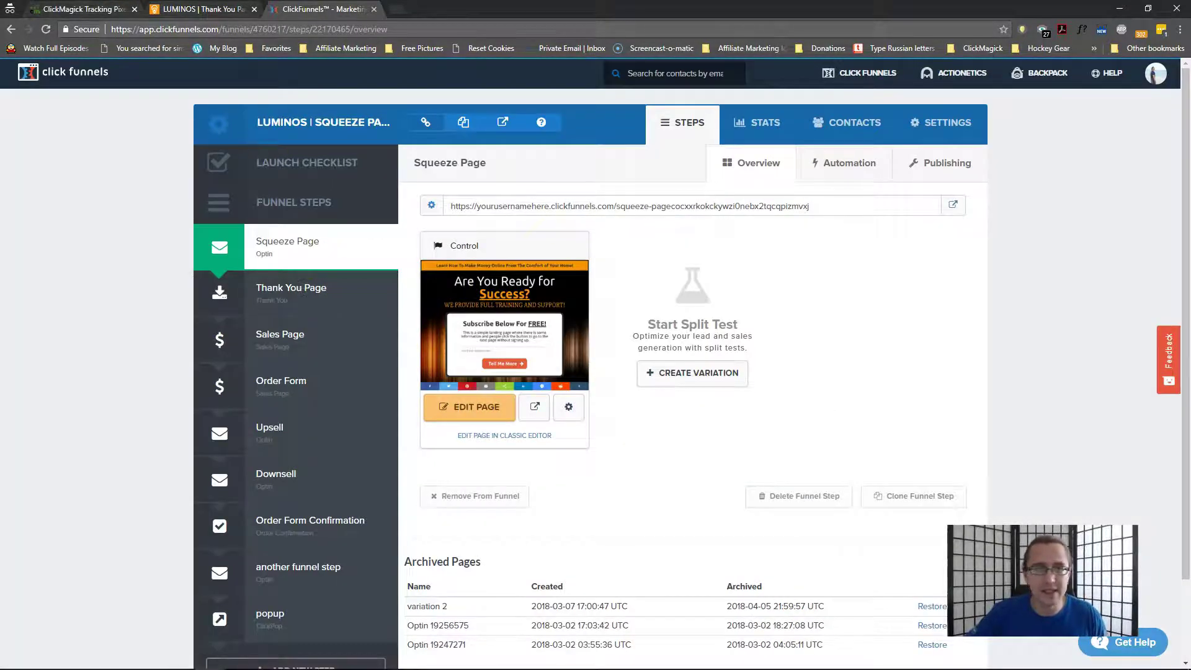
{"action": "left_click", "coordinate": [84, 9]}
{"action": "left_click", "coordinate": [521, 87]}
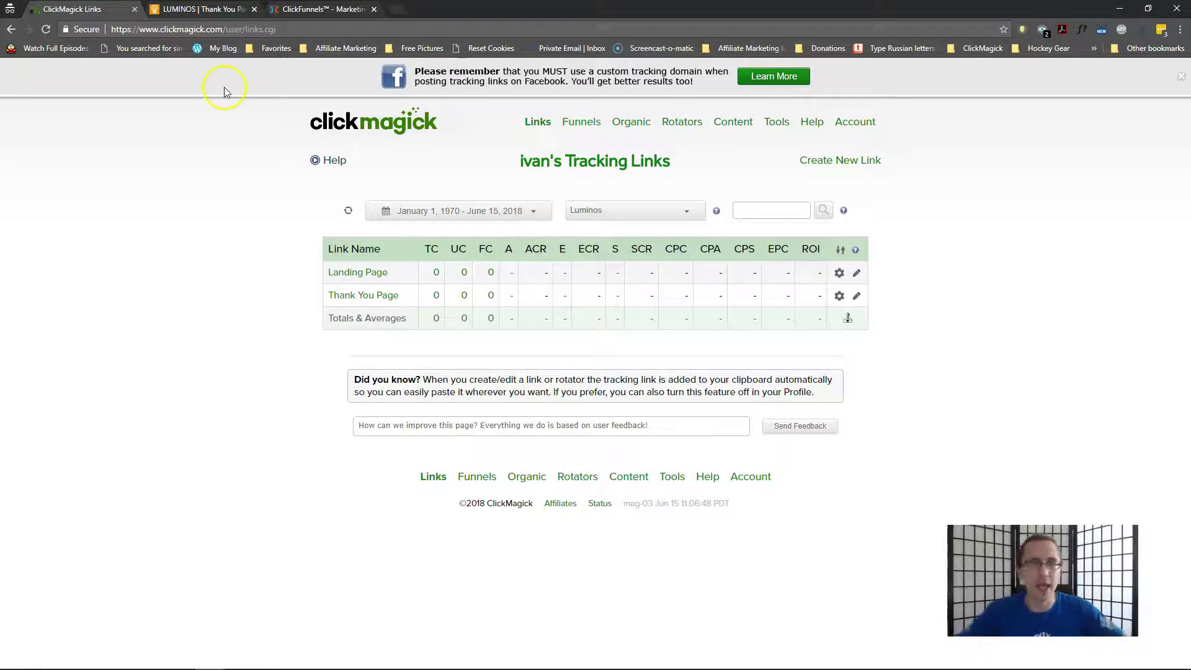
- Preview the Luminos squeeze page in a new tab, then open it in the page editor
{"action": "left_click", "coordinate": [307, 8]}
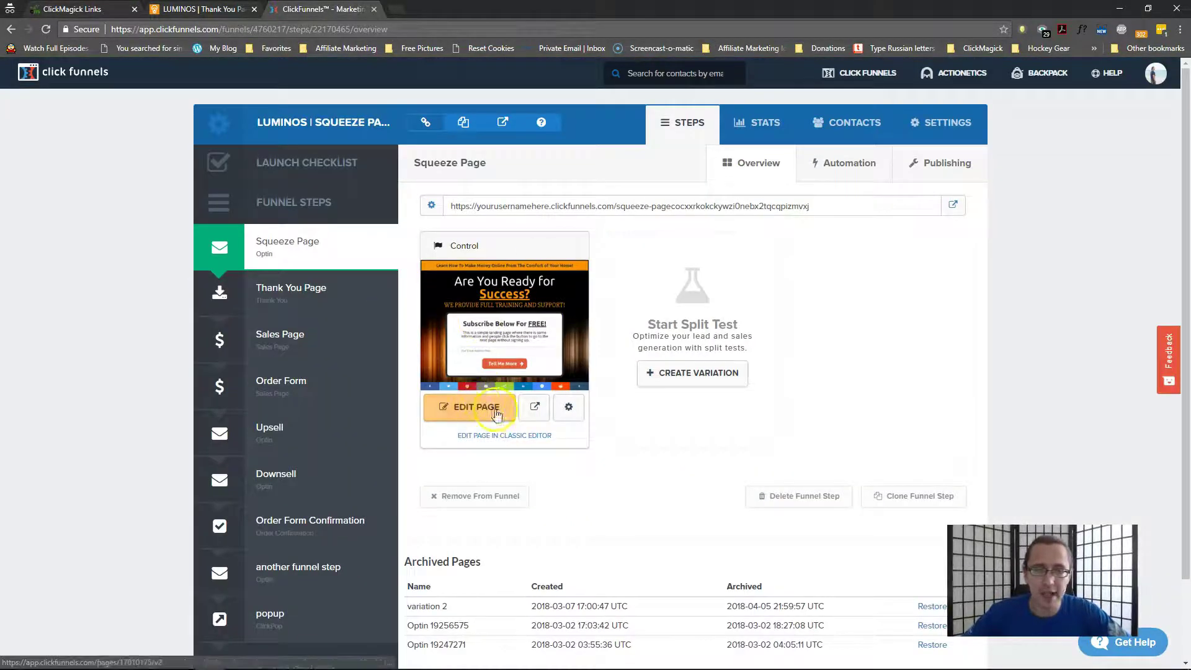
{"action": "left_click", "coordinate": [534, 414]}
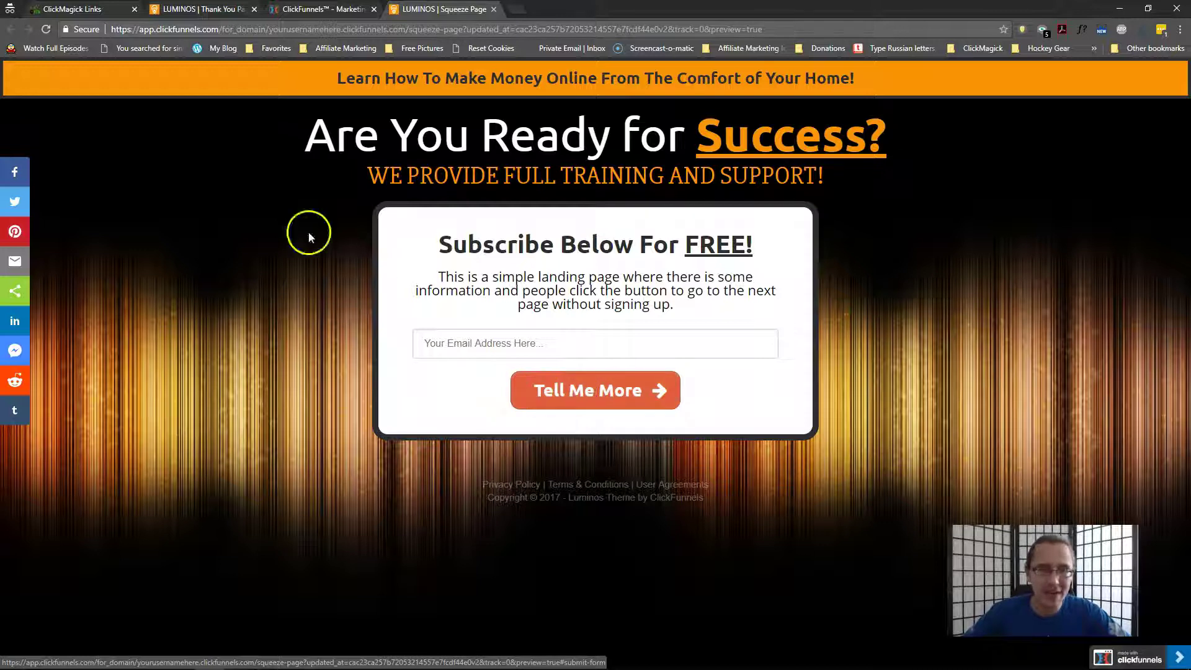
{"action": "left_click", "coordinate": [494, 9]}
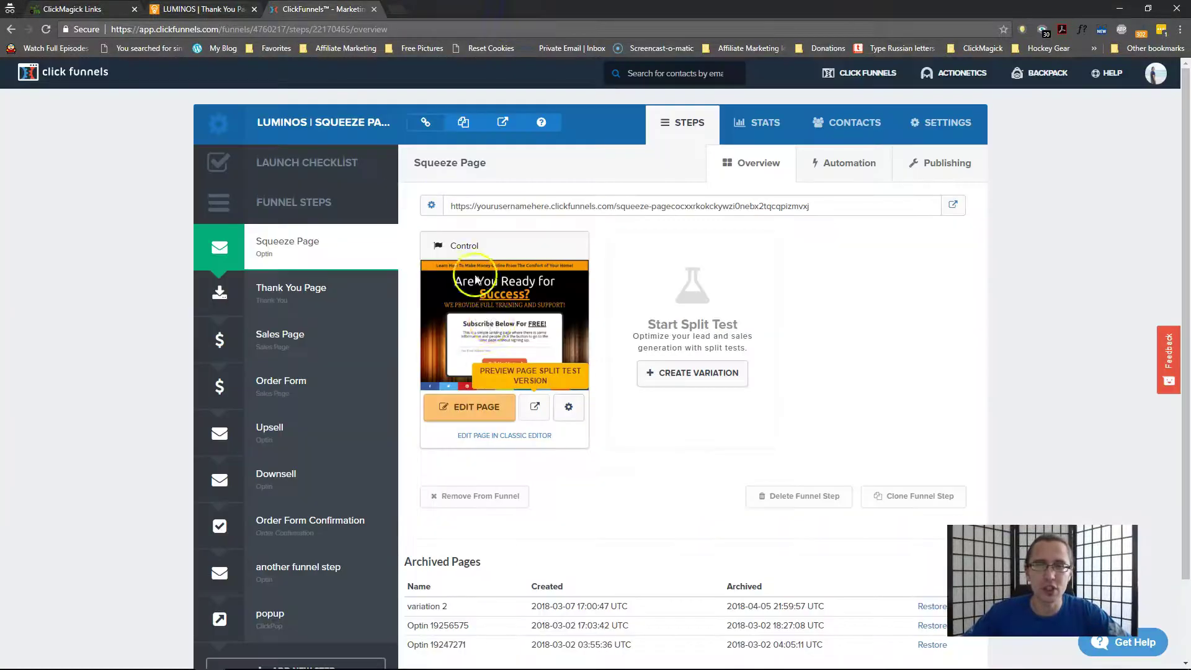
{"action": "left_click", "coordinate": [482, 407]}
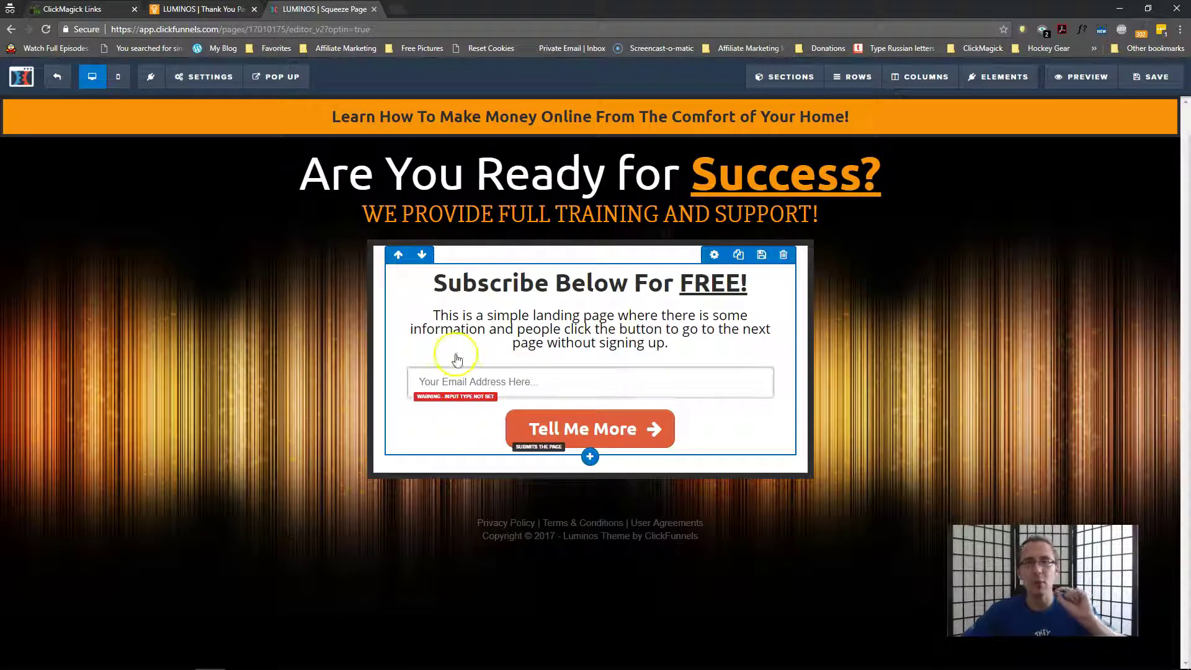
- View the squeeze page's Tracking Code settings
{"action": "left_click", "coordinate": [220, 75]}
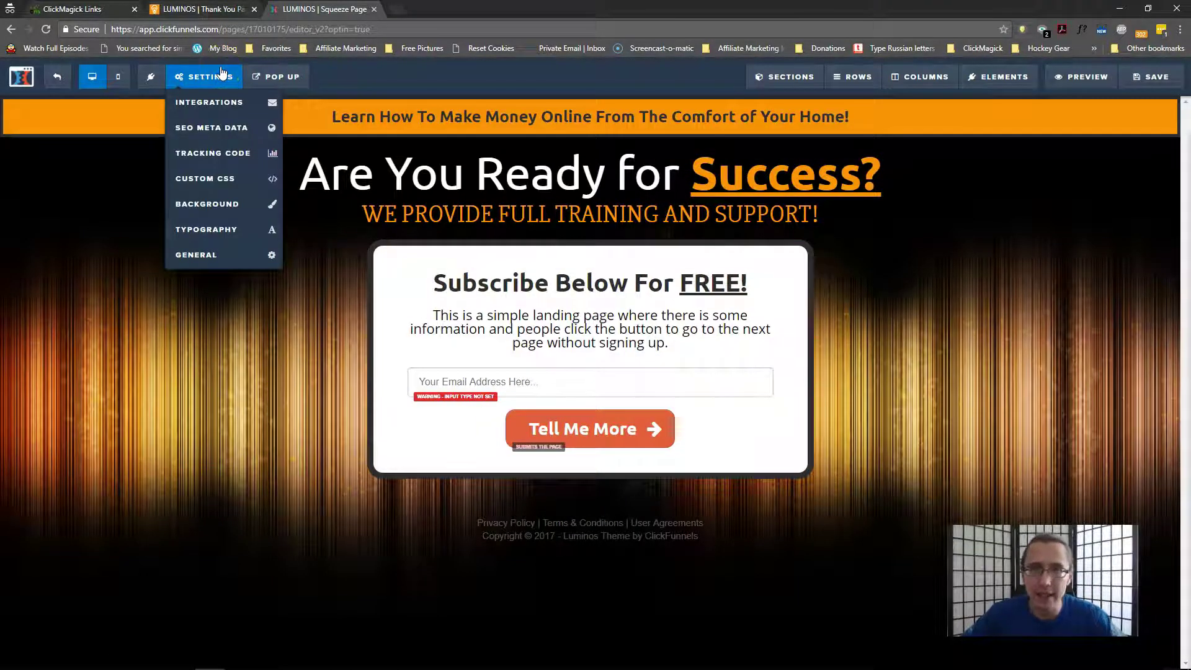
{"action": "left_click_drag", "start_coordinate": [221, 73], "coordinate": [222, 160]}
{"action": "left_click", "coordinate": [222, 157]}
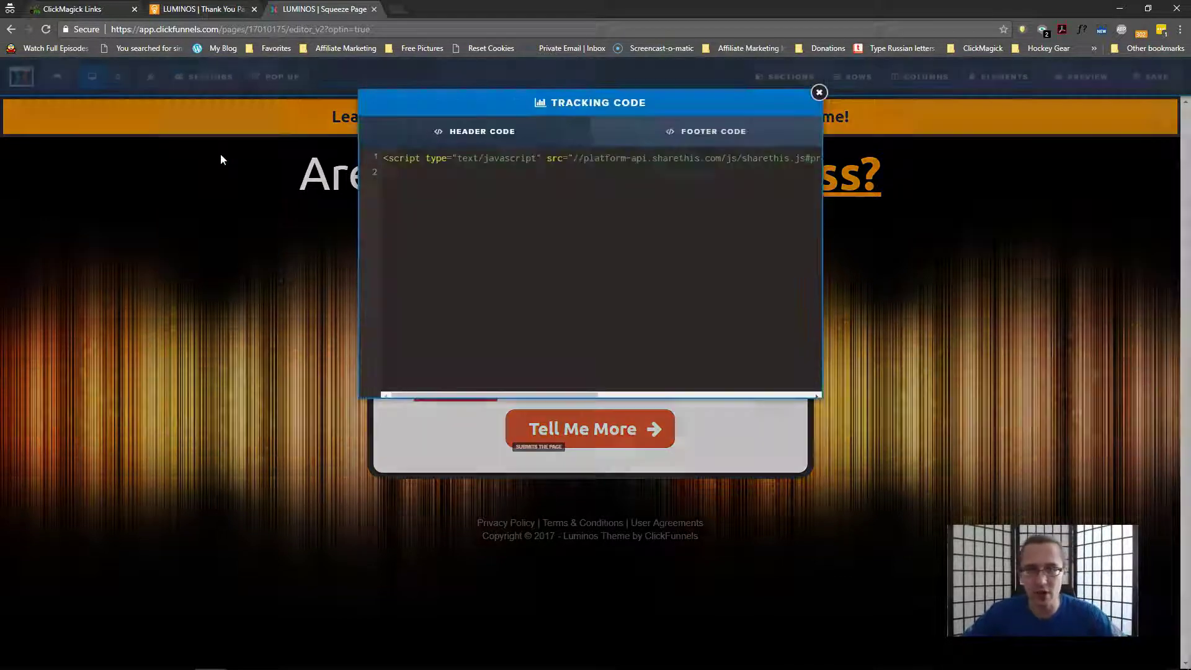
{"action": "left_click", "coordinate": [819, 93]}
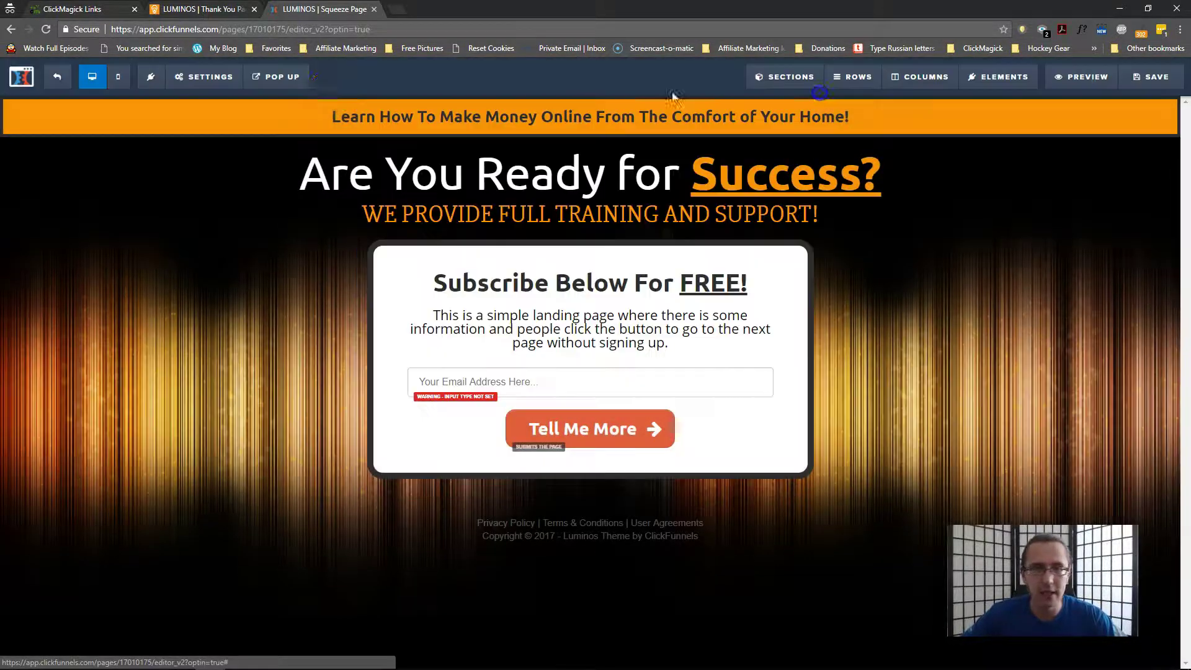
- Select the On Submit Go To URL in the page's General settings
{"action": "left_click", "coordinate": [205, 76]}
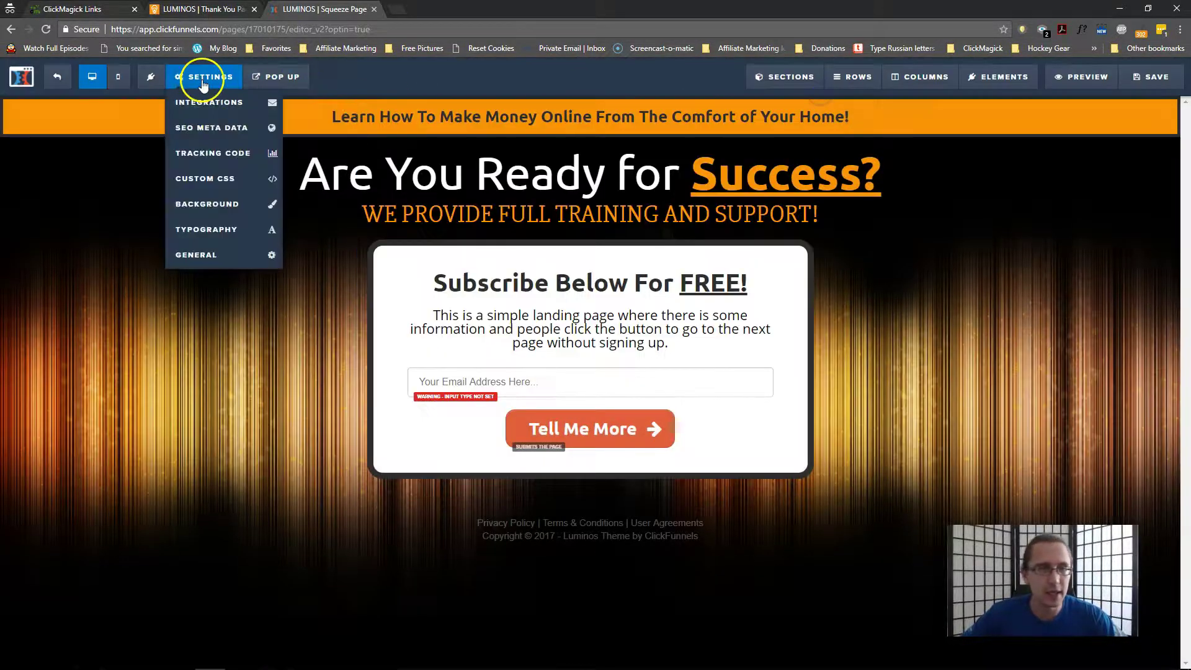
{"action": "left_click", "coordinate": [213, 264]}
{"action": "left_click_drag", "start_coordinate": [1068, 152], "coordinate": [1152, 152]}
- In ClickMagick, peek at the Thank You Page link, then open Tools > Tracking Pixels > Pixel Builder
{"action": "left_click", "coordinate": [72, 9]}
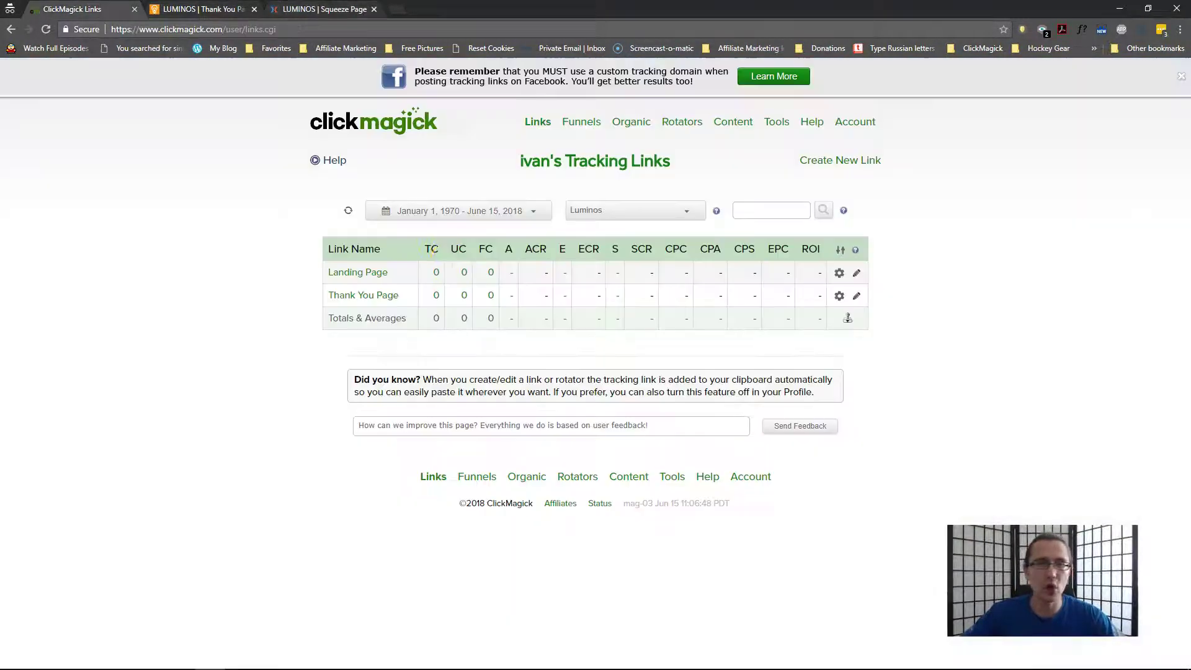
{"action": "left_click", "coordinate": [350, 296]}
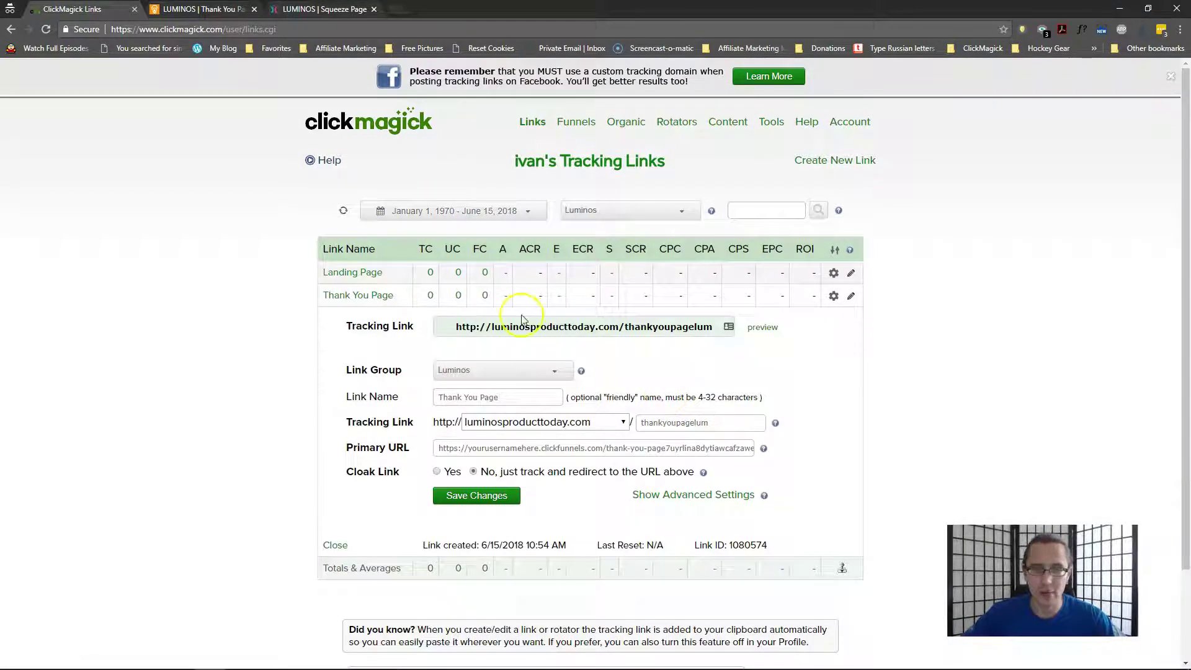
{"action": "left_click", "coordinate": [347, 295]}
{"action": "left_click", "coordinate": [773, 120]}
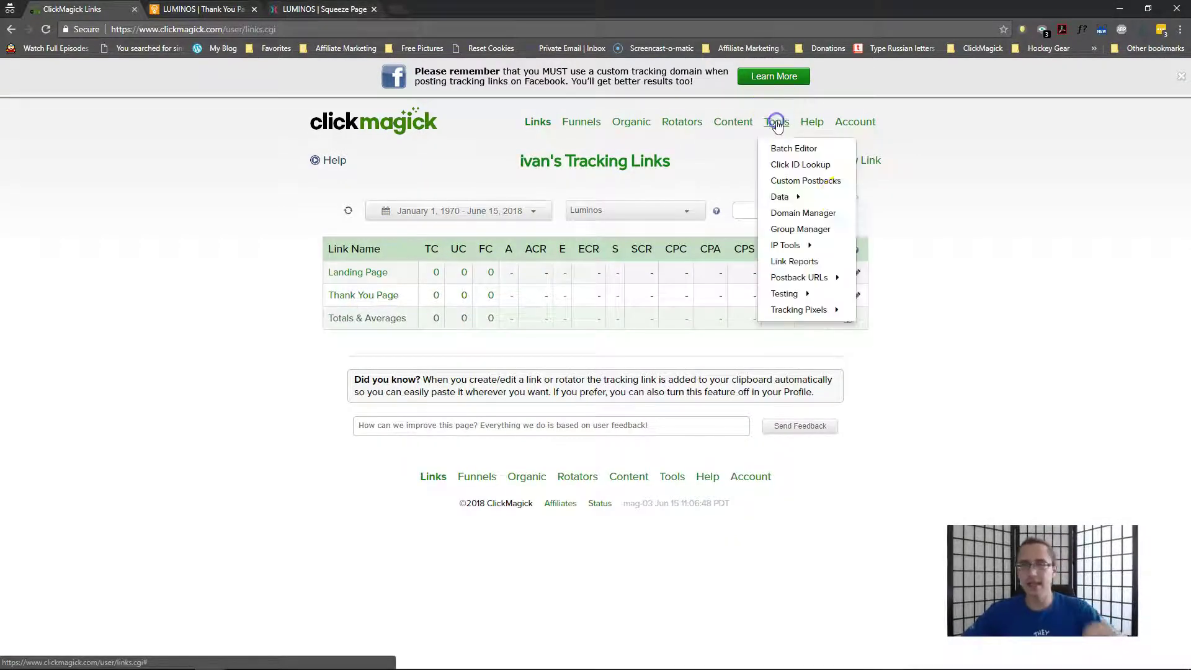
{"action": "mouse_move", "coordinate": [806, 309]}
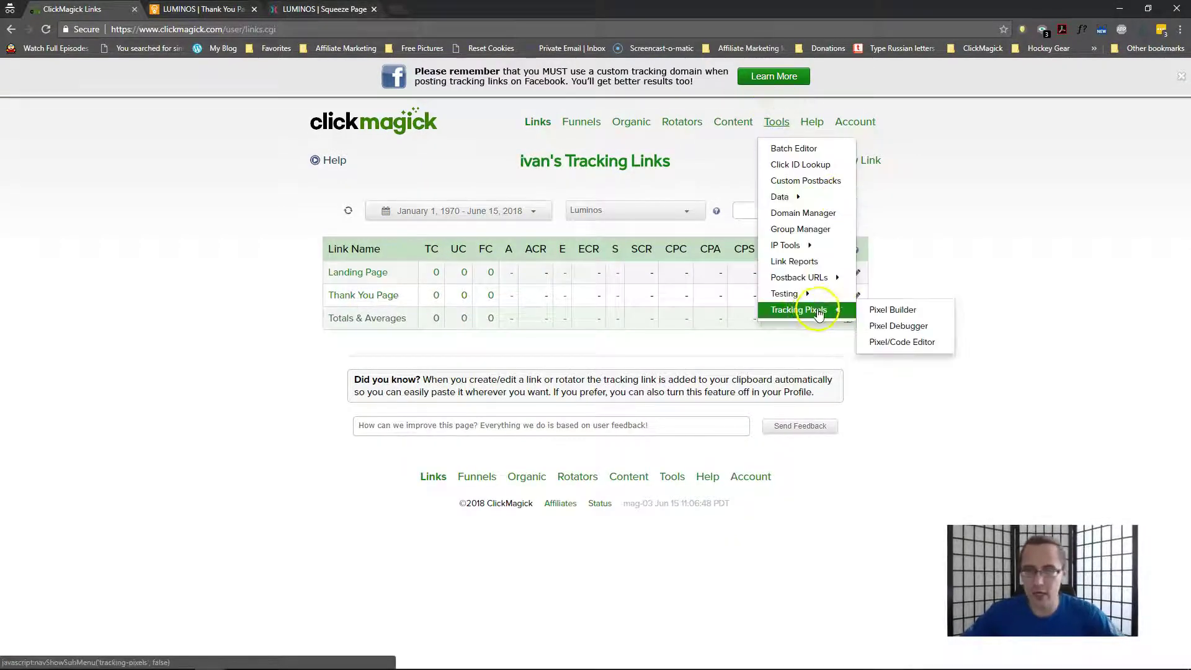
{"action": "left_click", "coordinate": [893, 312]}
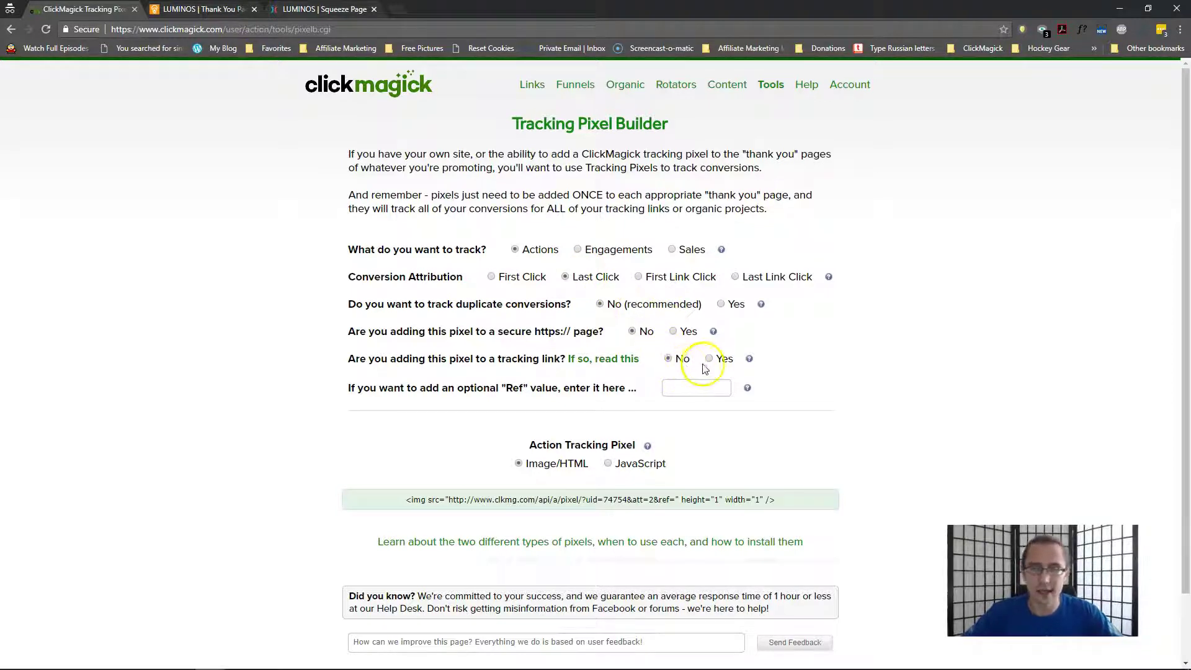
- Select the action pixel code and open the Thank You Page in the ClickFunnels editor
{"action": "left_click", "coordinate": [566, 508]}
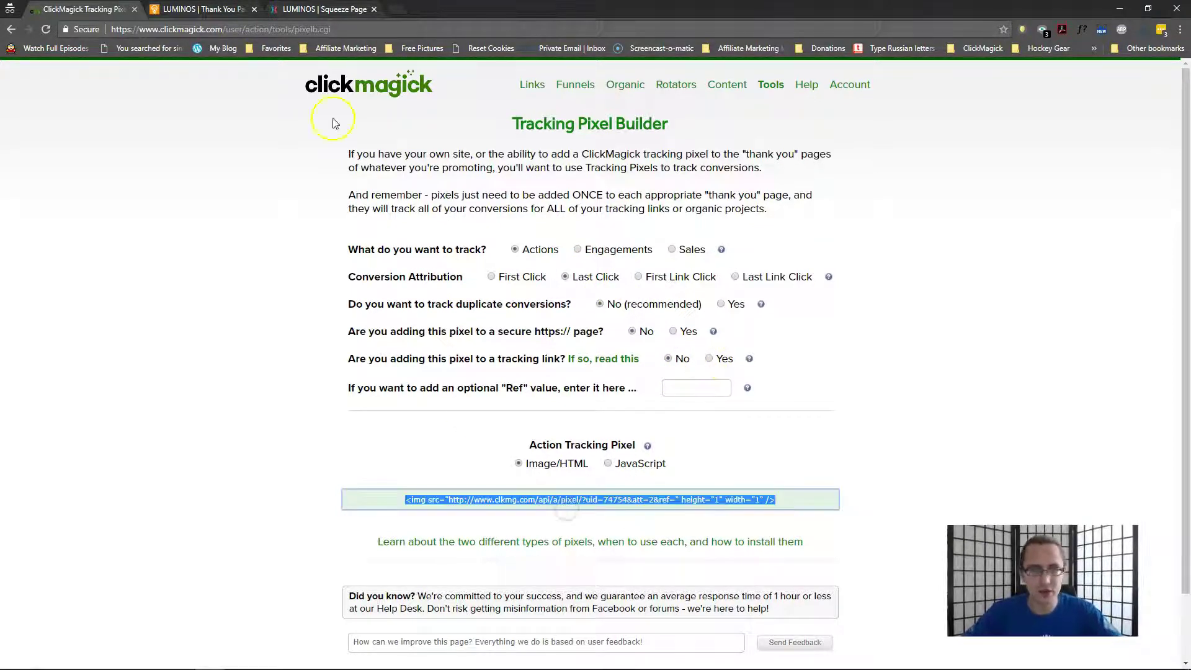
{"action": "left_click", "coordinate": [323, 8]}
{"action": "left_click", "coordinate": [633, 258]}
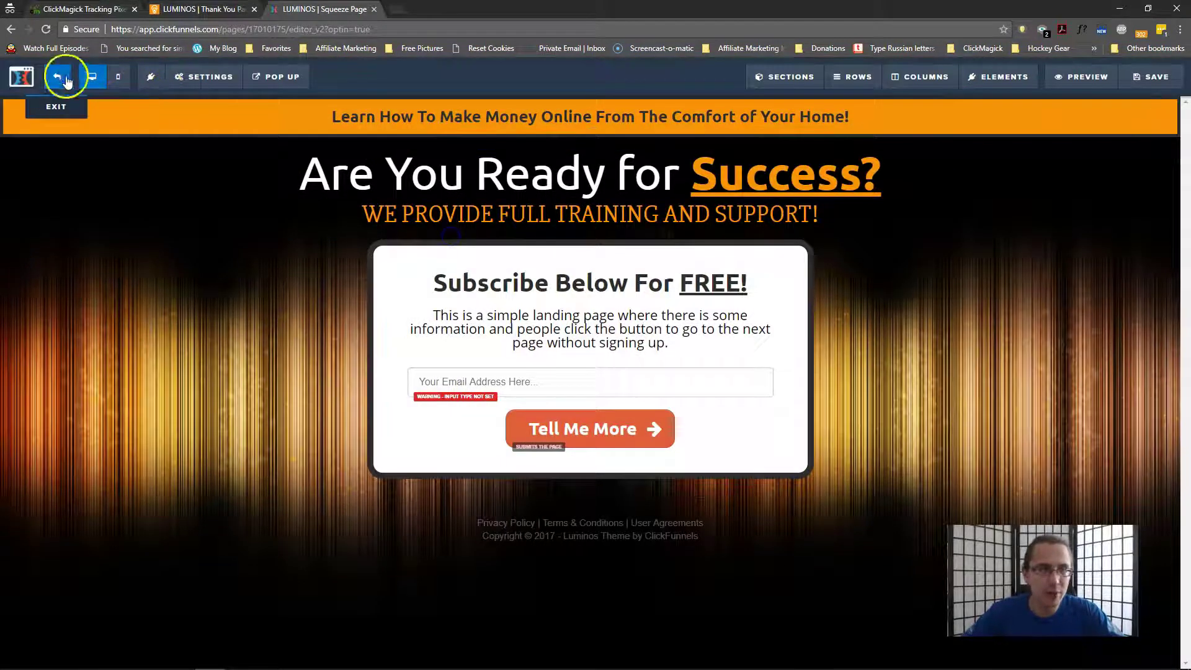
{"action": "left_click", "coordinate": [60, 77]}
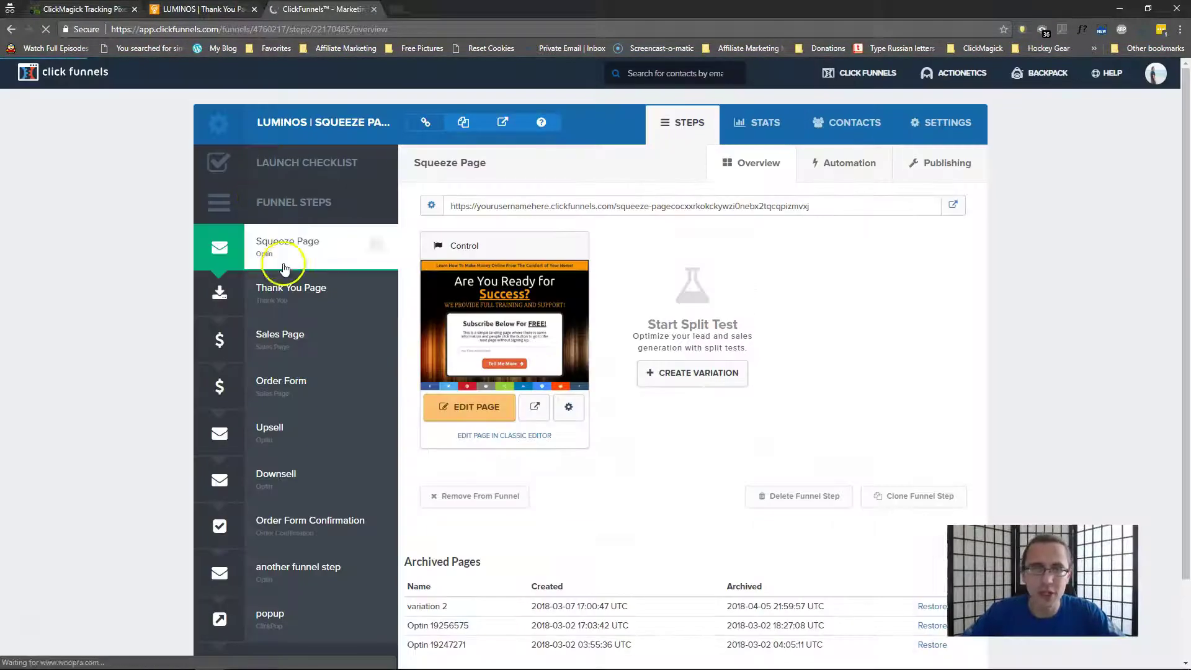
{"action": "left_click", "coordinate": [286, 277]}
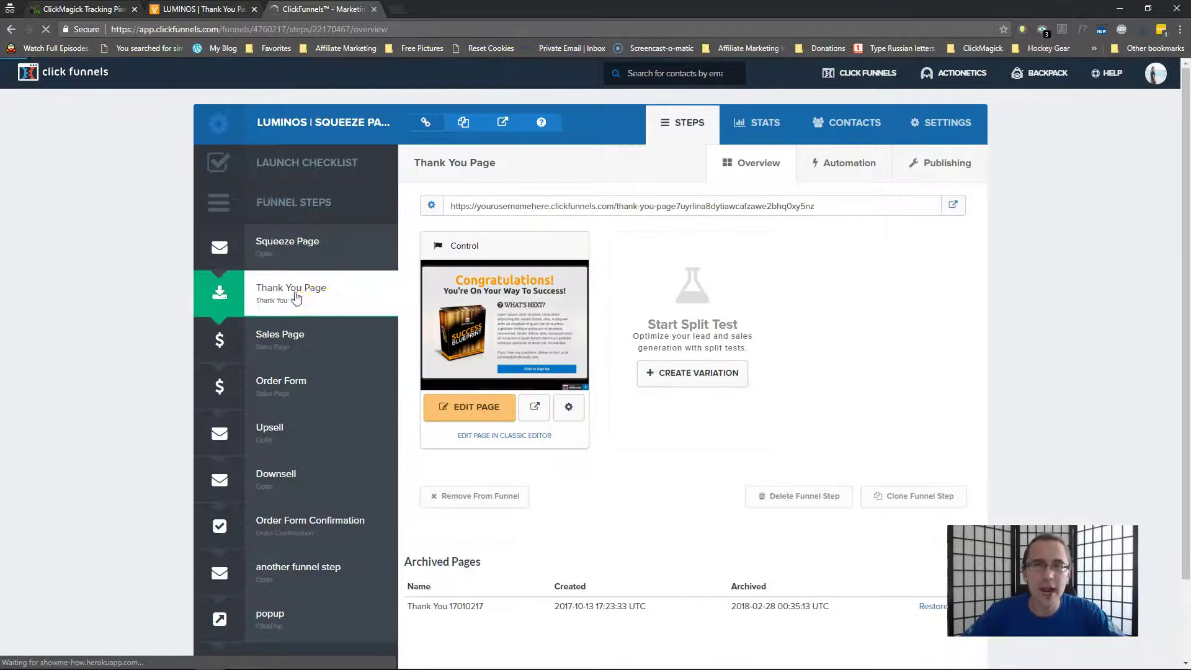
{"action": "left_click", "coordinate": [473, 406]}
{"action": "left_click", "coordinate": [447, 323]}
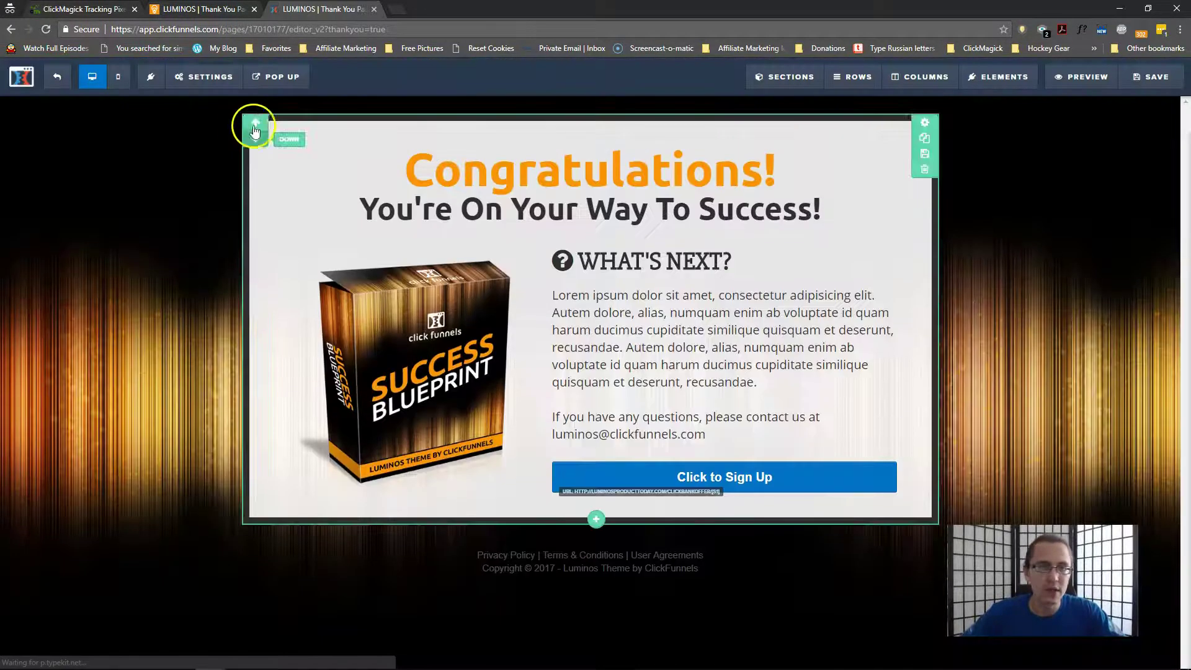
- Paste the action pixel into the thank-you page's Footer Code and save the page
{"action": "mouse_move", "coordinate": [214, 75]}
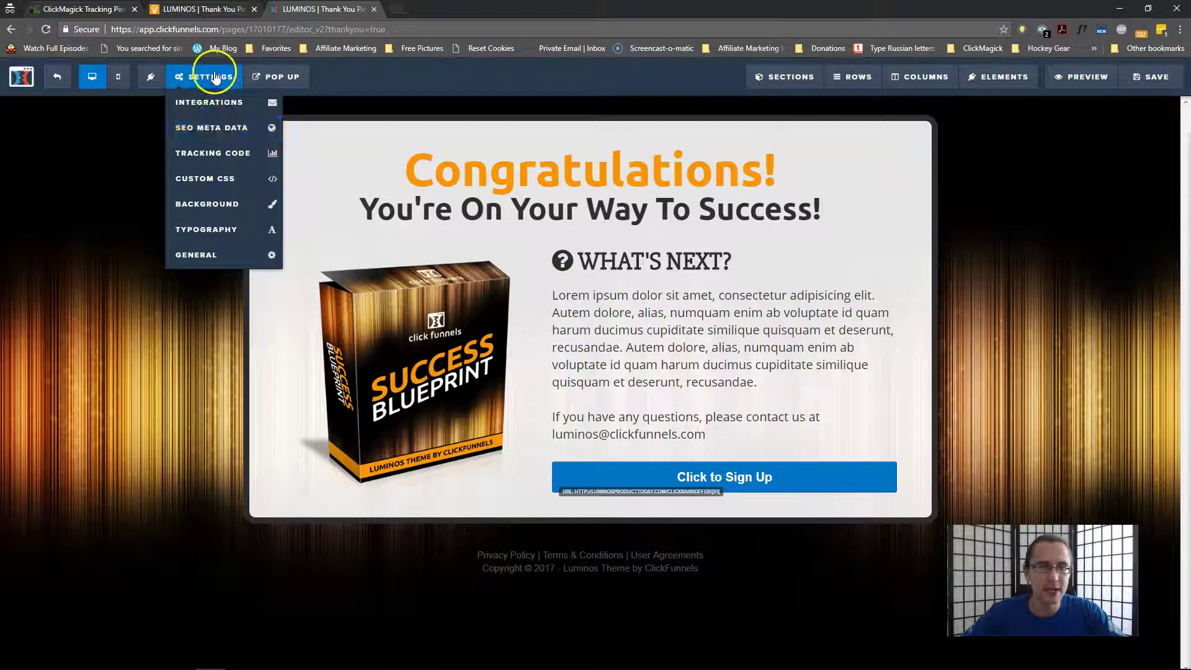
{"action": "left_click", "coordinate": [202, 153]}
{"action": "left_click", "coordinate": [690, 134]}
{"action": "left_click", "coordinate": [459, 181]}
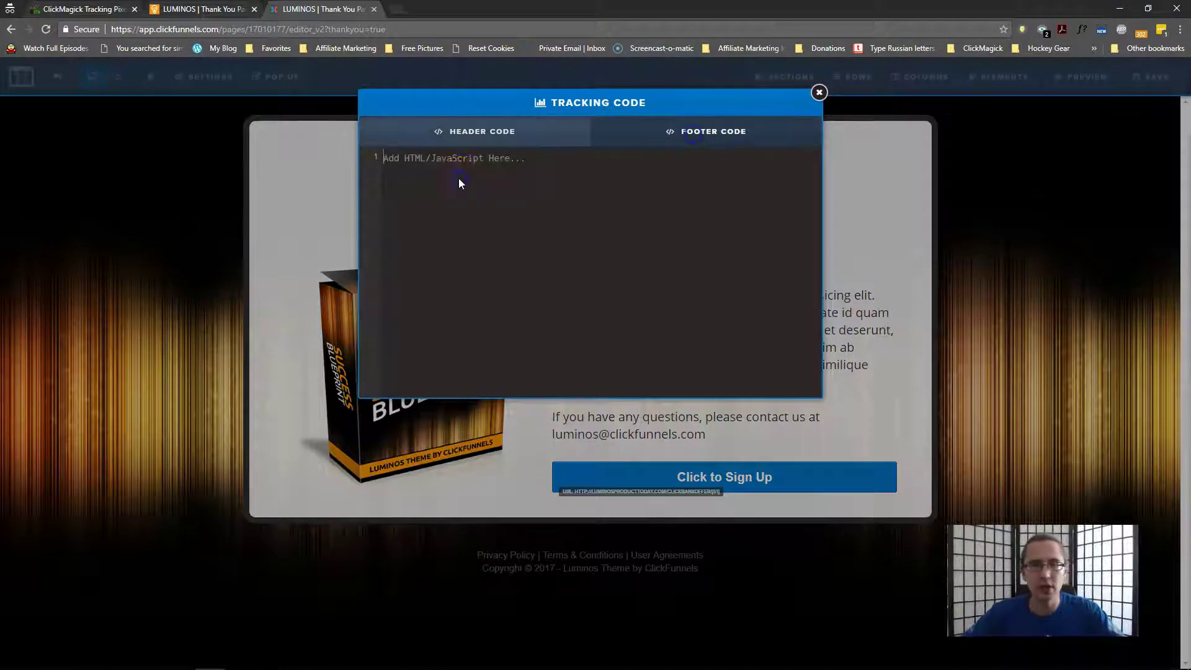
{"action": "key", "text": "ctrl+v"}
{"action": "left_click", "coordinate": [819, 92]}
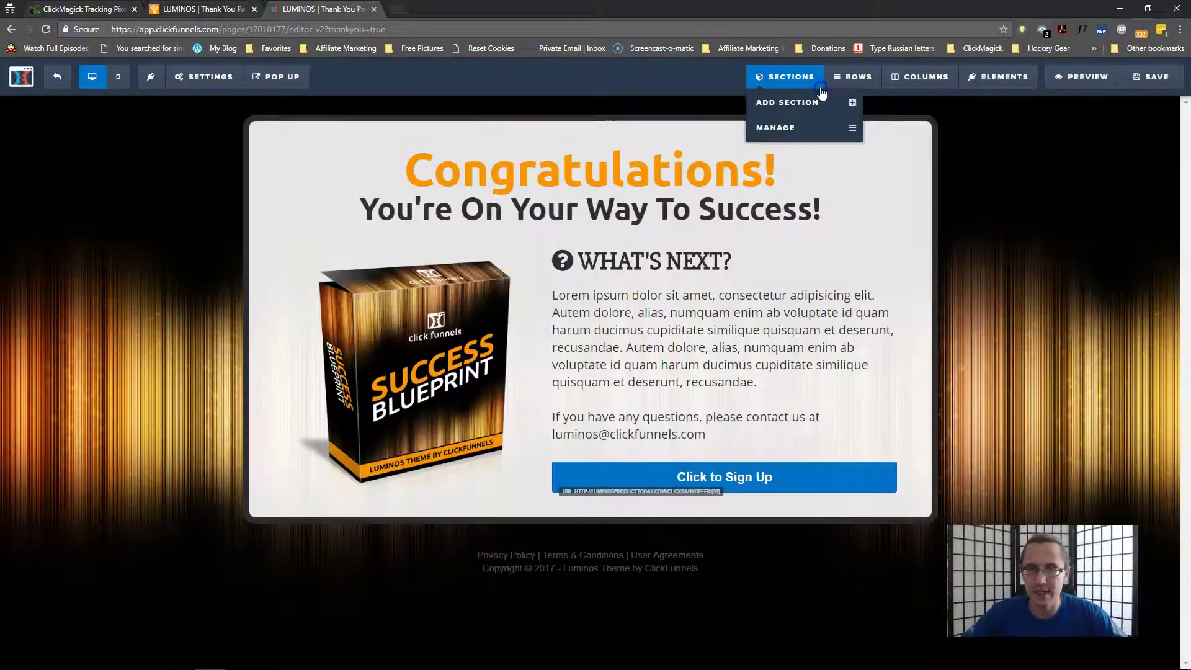
{"action": "left_click", "coordinate": [1151, 77]}
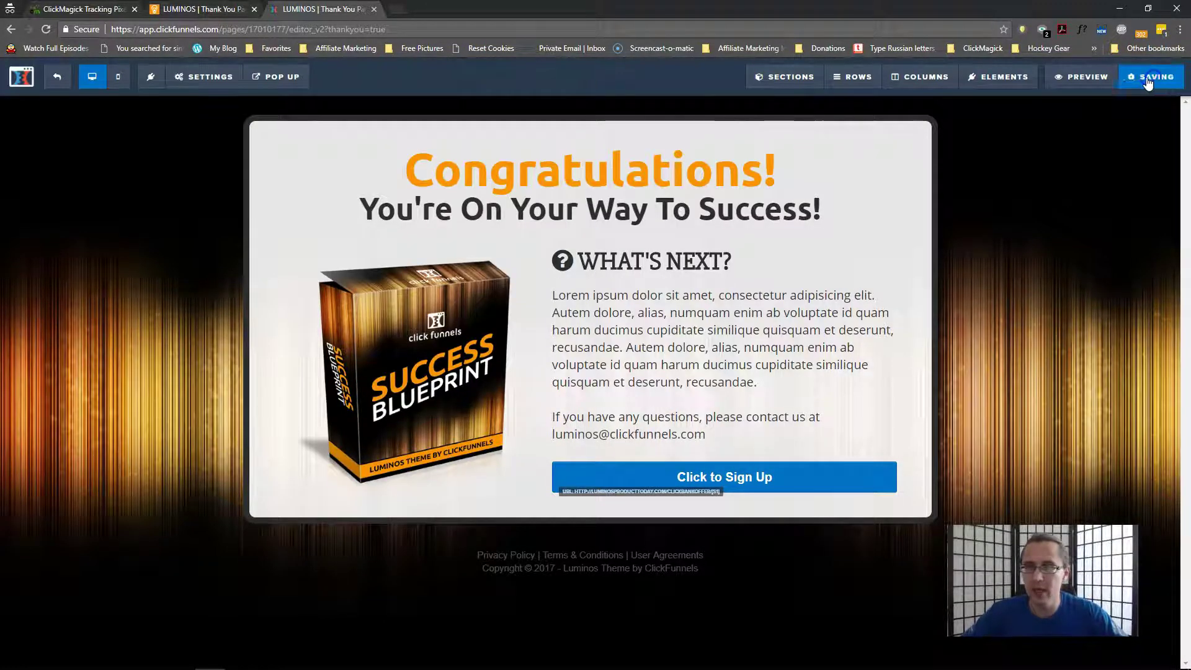
- Exit the thank-you page editor and expand the Landing Page link in ClickMagick's Links list
{"action": "left_click", "coordinate": [64, 81]}
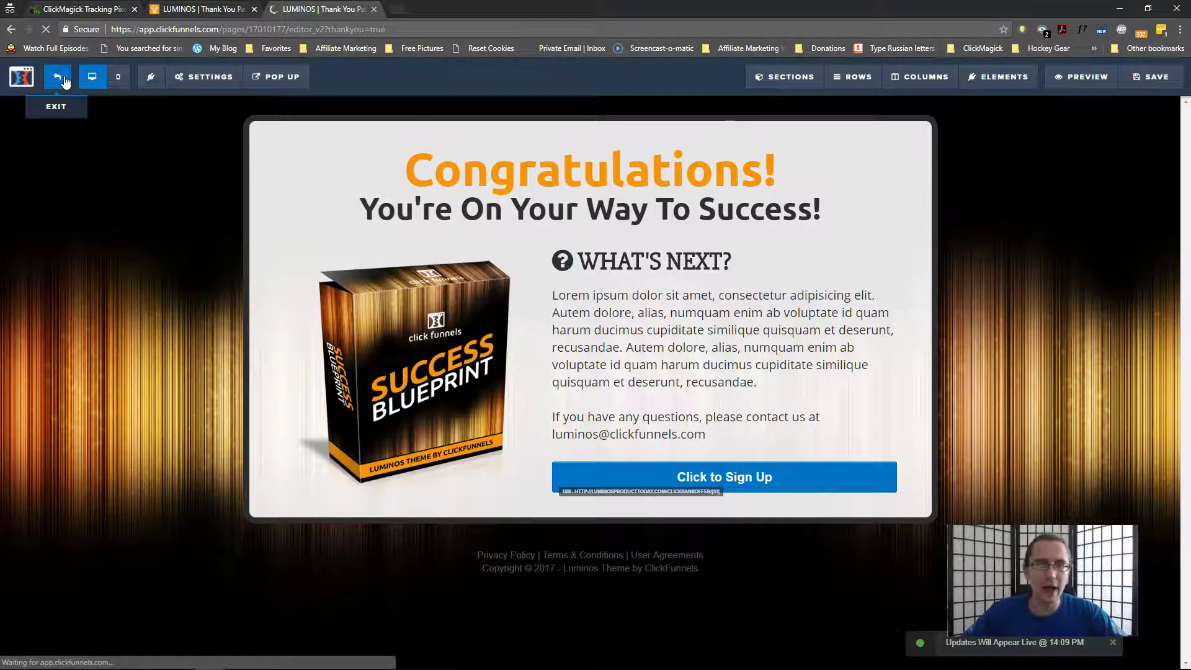
{"action": "key", "text": "ctrl+1"}
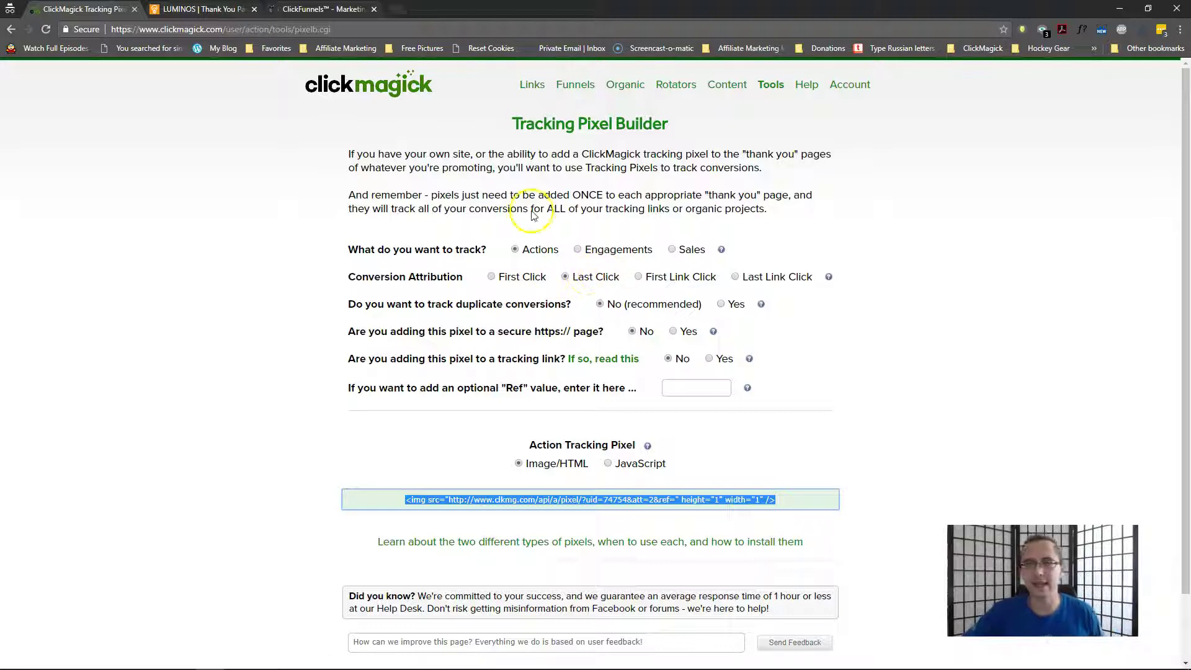
{"action": "left_click", "coordinate": [525, 89]}
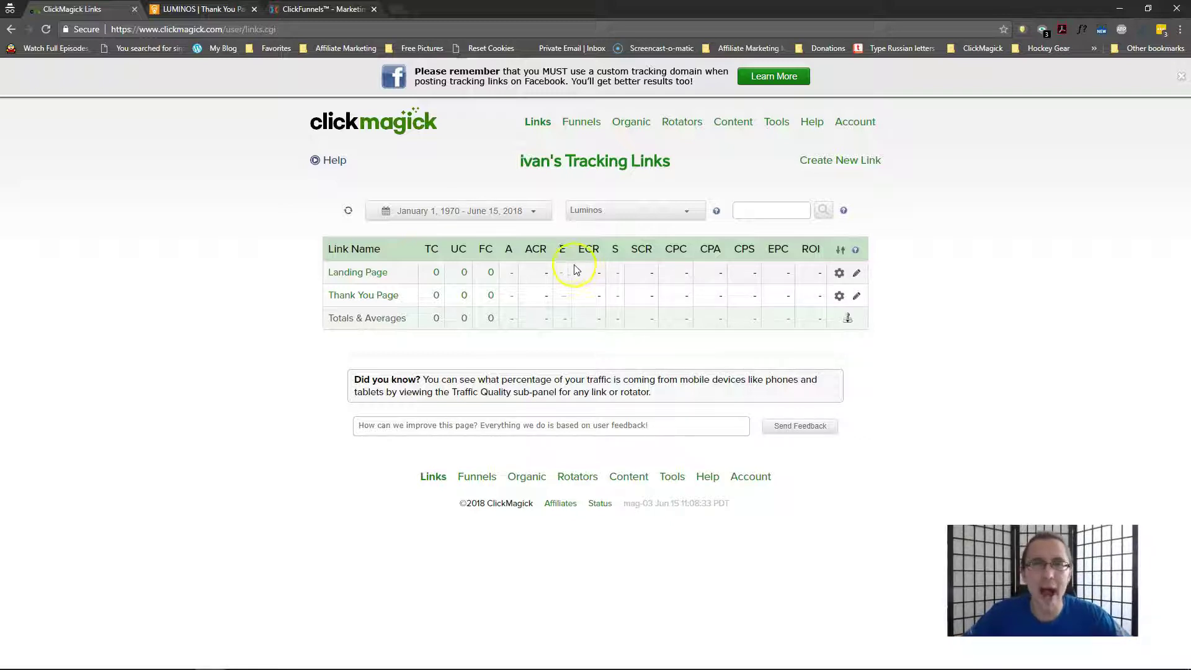
{"action": "left_click", "coordinate": [371, 274]}
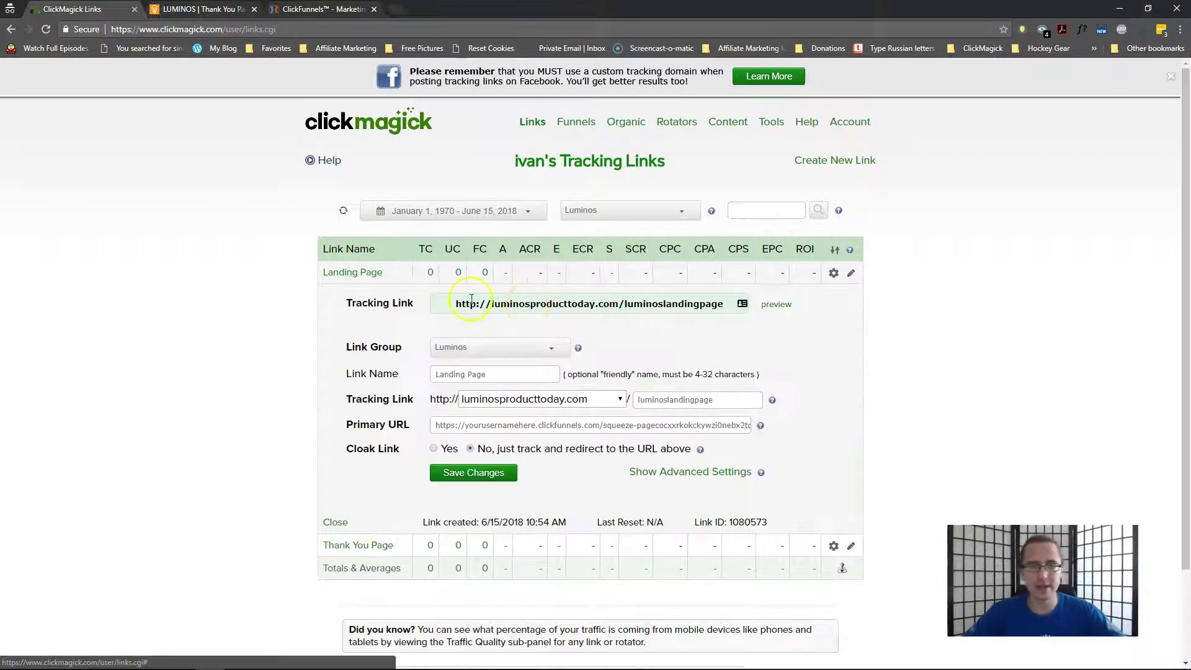
- Preview the Landing Page tracking link and refresh ClickMagick's click statistics
{"action": "left_click", "coordinate": [776, 304]}
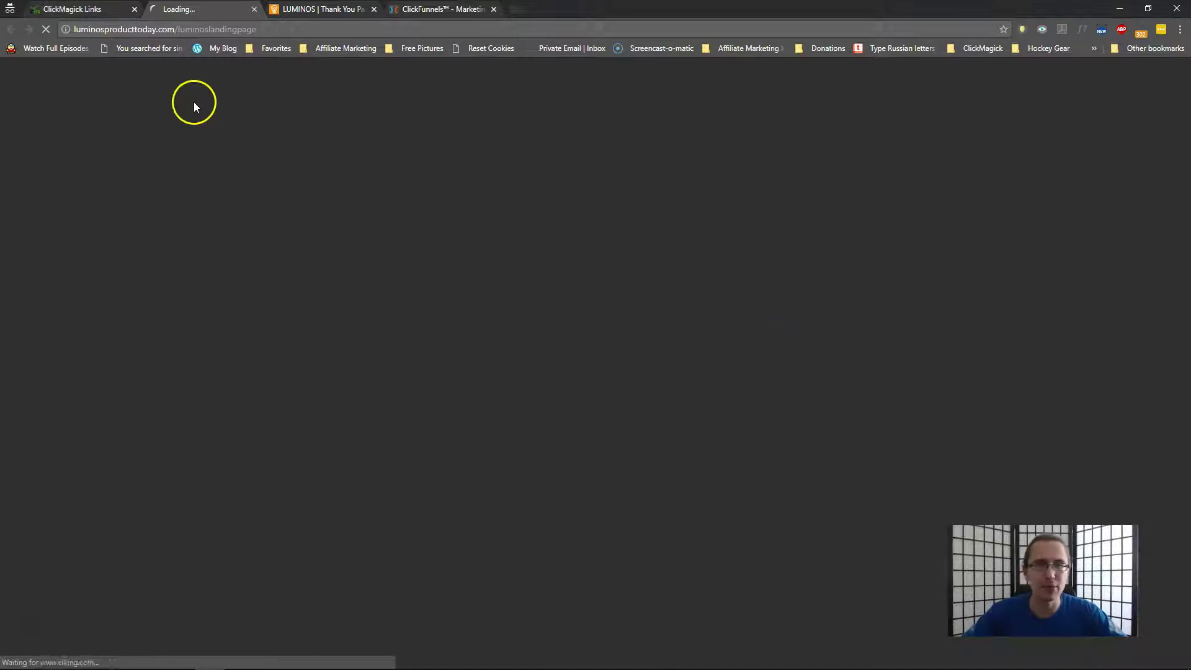
{"action": "left_click", "coordinate": [72, 9]}
{"action": "left_click", "coordinate": [344, 211]}
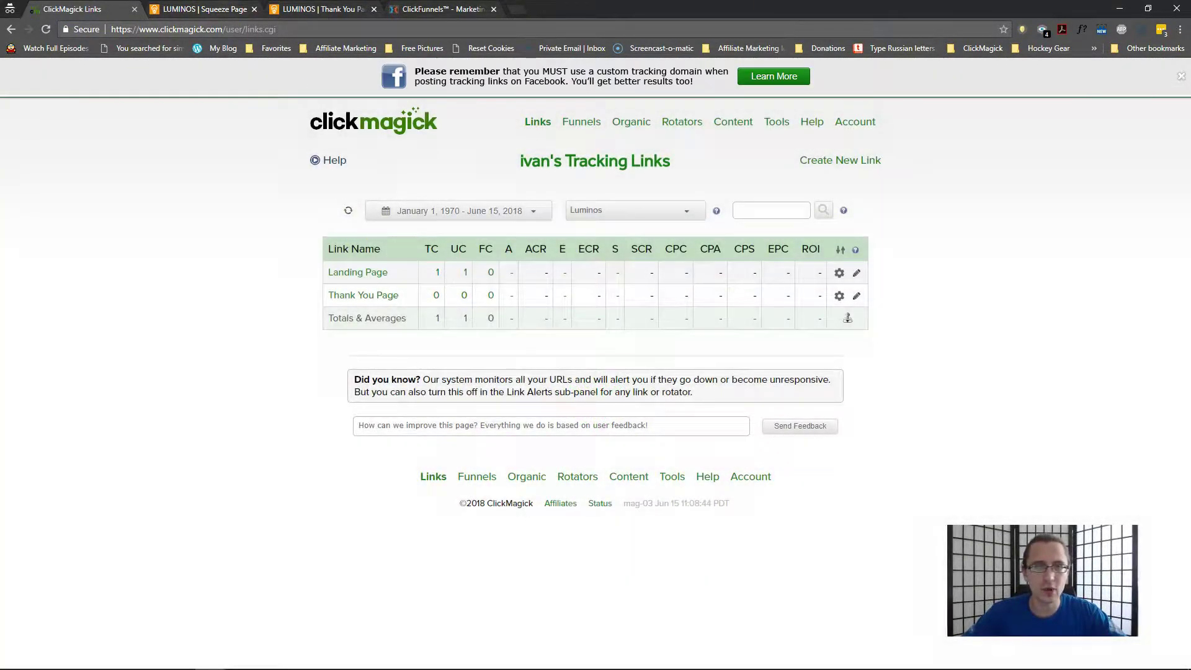
- Submit the squeeze page opt-in form, then return to the ClickMagick links report
{"action": "left_click", "coordinate": [205, 9]}
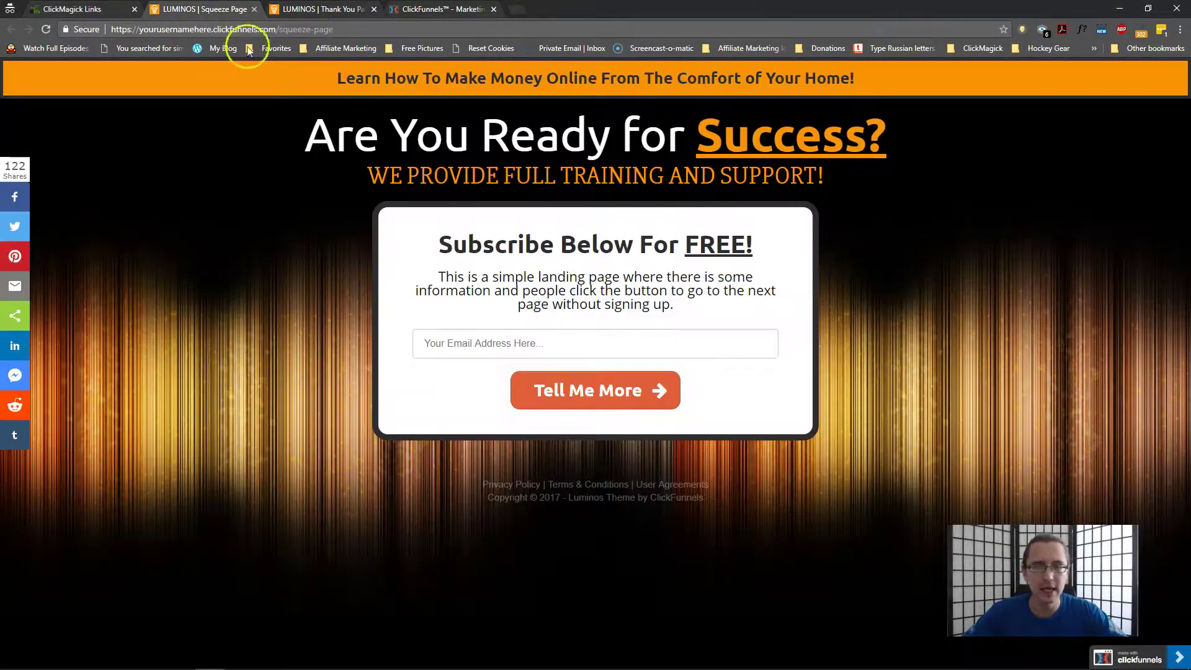
{"action": "left_click", "coordinate": [527, 352]}
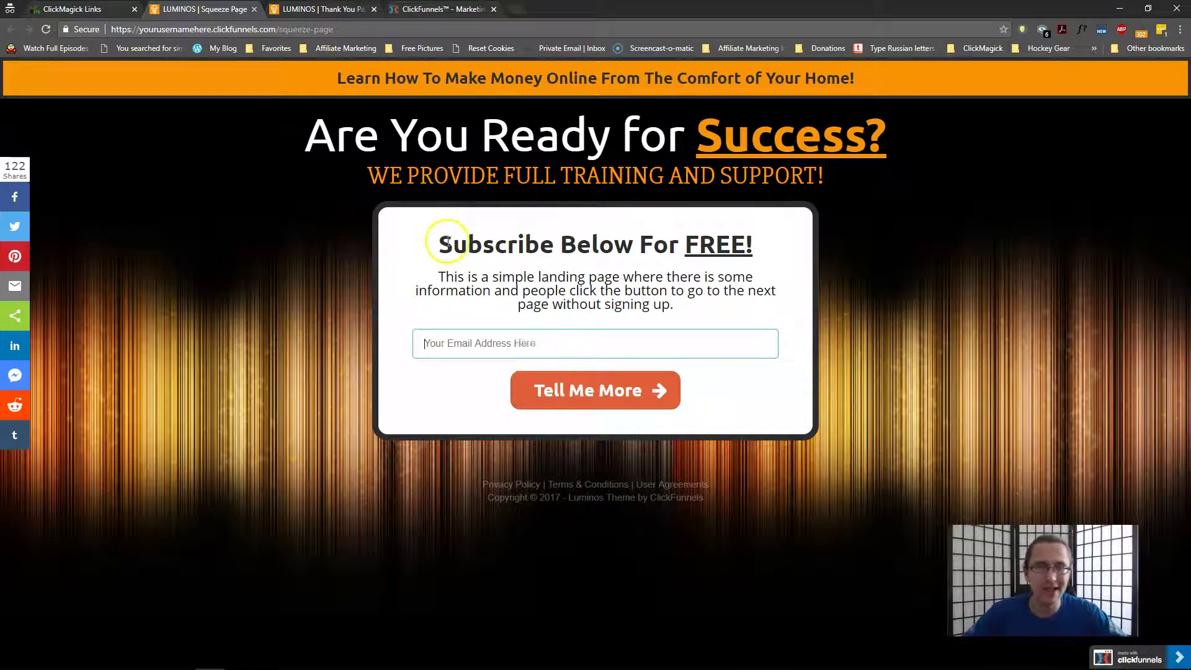
{"action": "left_click", "coordinate": [572, 393]}
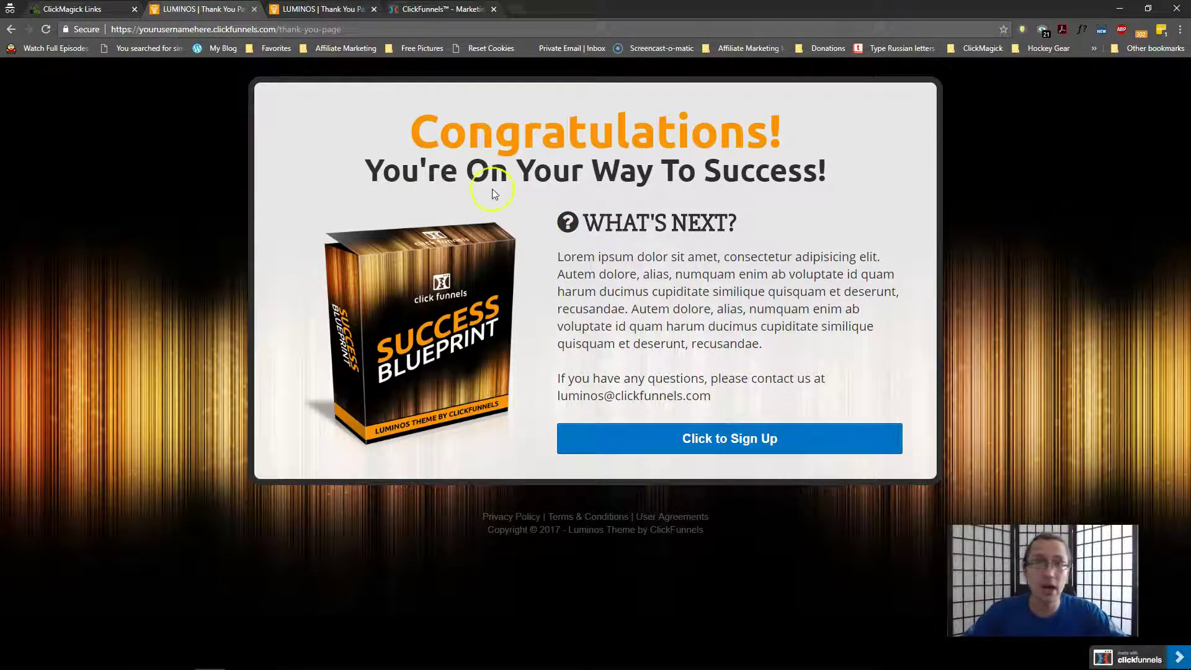
{"action": "left_click", "coordinate": [74, 8]}
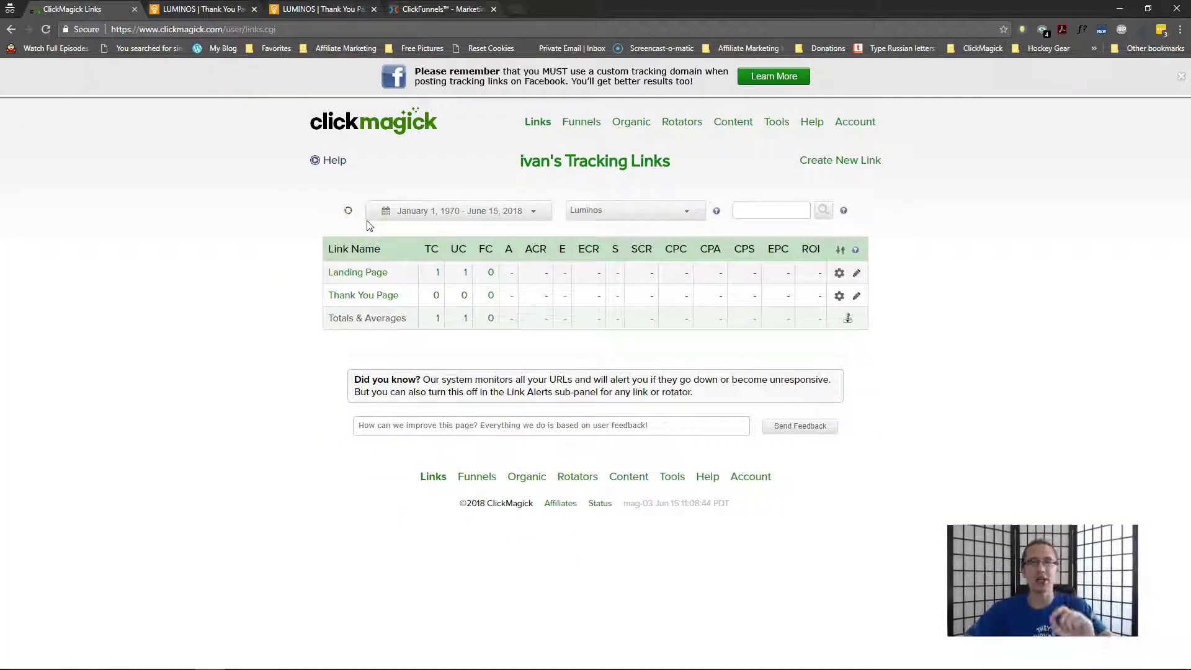
- Highlight Landing Page's 1 click and 1 unique click, and Thank You Page's zero counts
{"action": "left_click", "coordinate": [345, 255]}
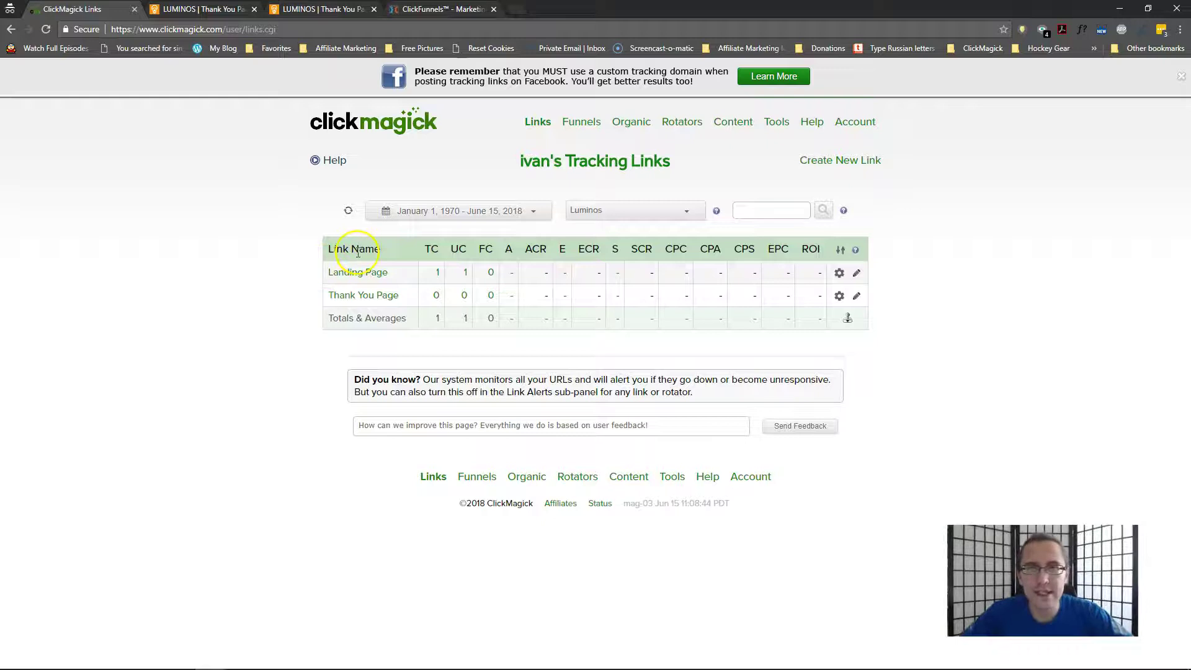
{"action": "left_click_drag", "start_coordinate": [433, 273], "coordinate": [825, 277]}
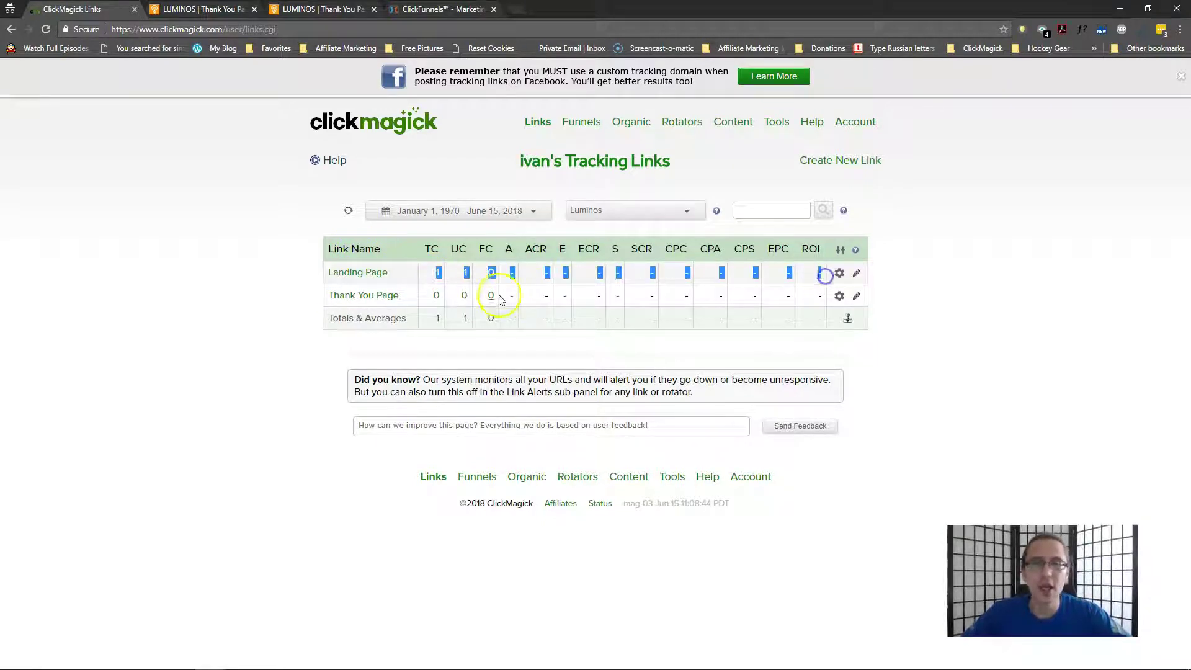
{"action": "left_click_drag", "start_coordinate": [426, 297], "coordinate": [818, 299]}
{"action": "left_click", "coordinate": [348, 212]}
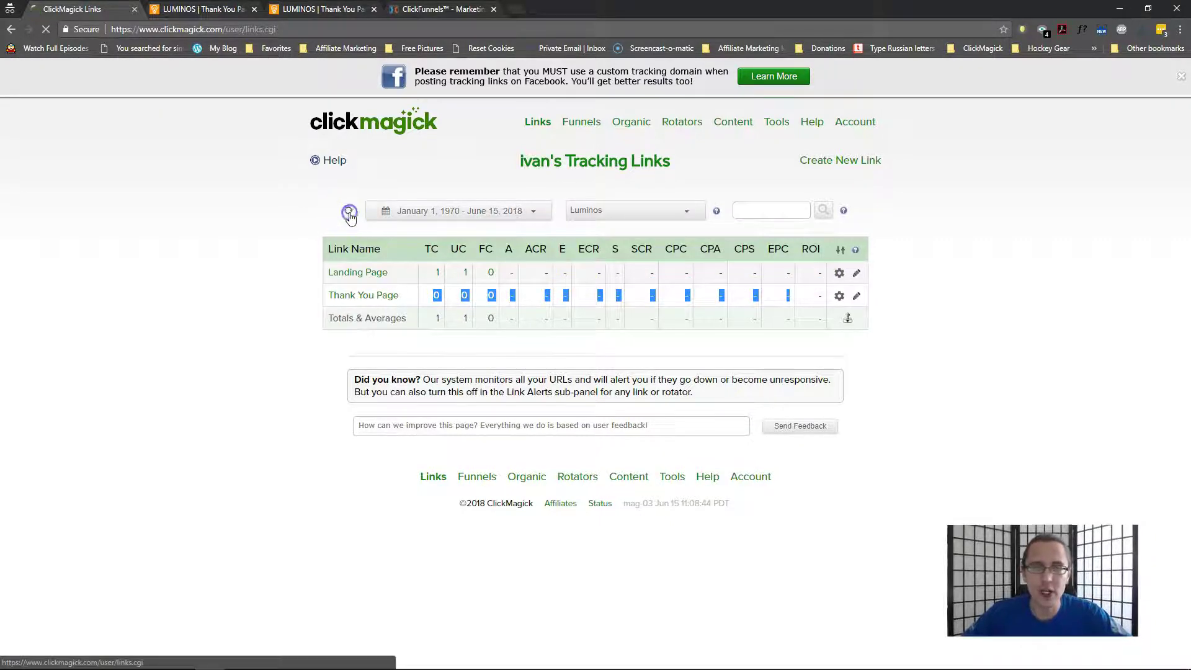
- Refresh the report, load the live thank-you page, then return to ClickMagick's Links report
{"action": "left_click", "coordinate": [346, 218]}
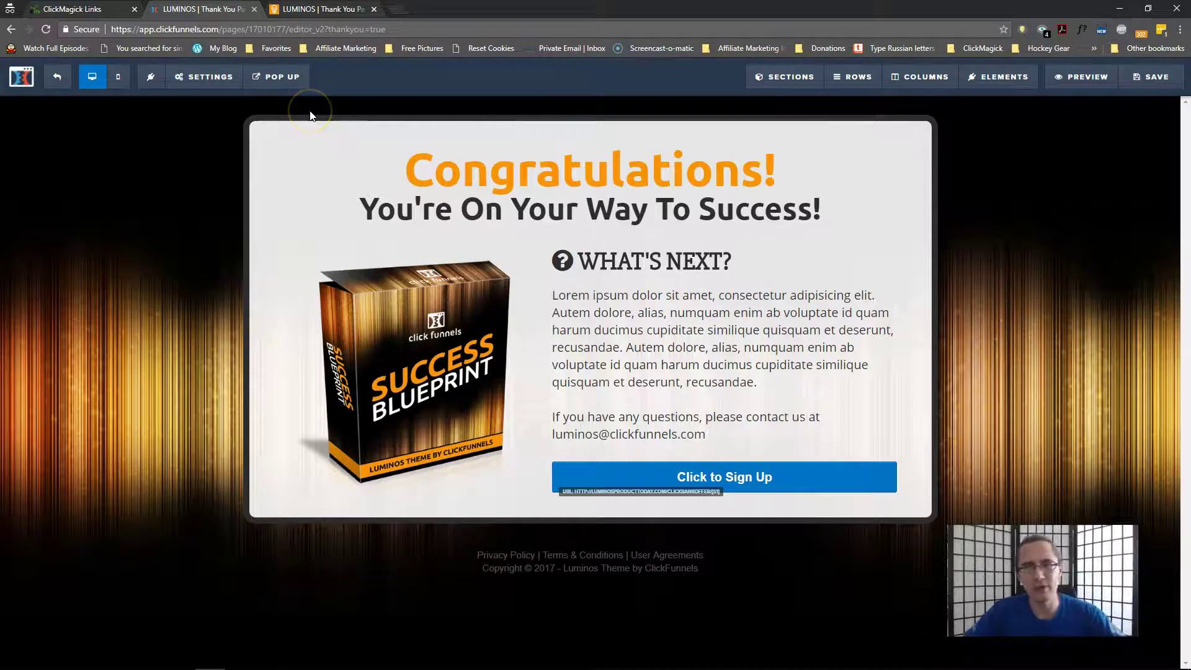
{"action": "left_click", "coordinate": [307, 8]}
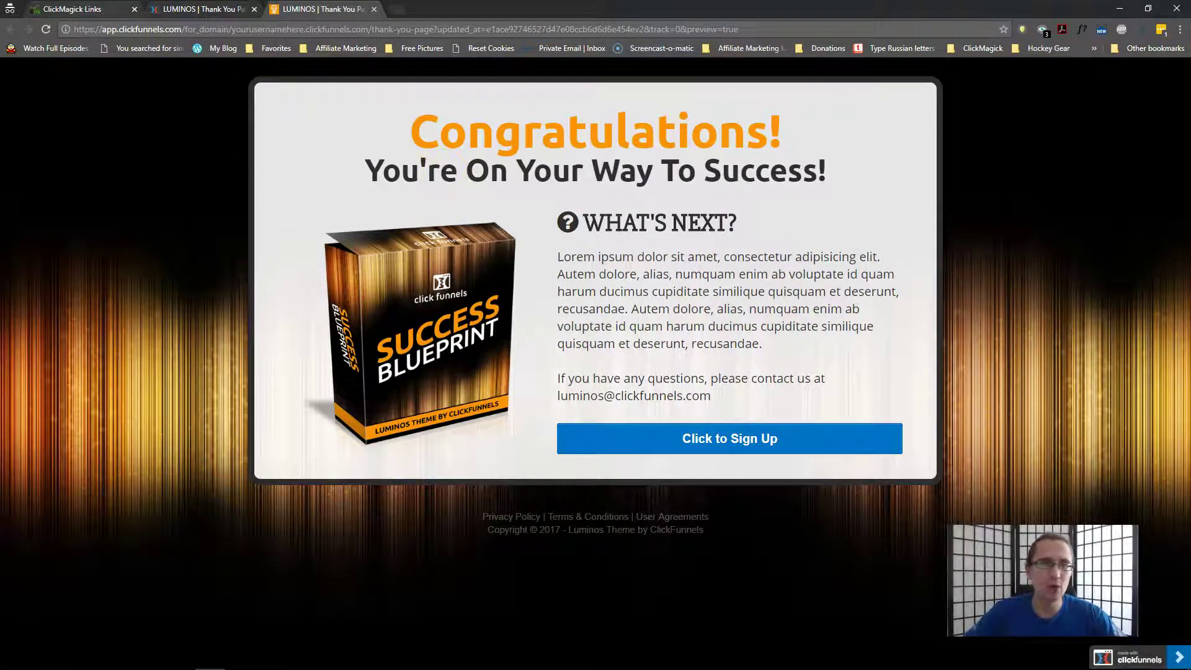
{"action": "left_click", "coordinate": [112, 10]}
- Refresh the report and highlight Thank You Page's 1 action at 100.0% ACR
{"action": "left_click", "coordinate": [347, 211]}
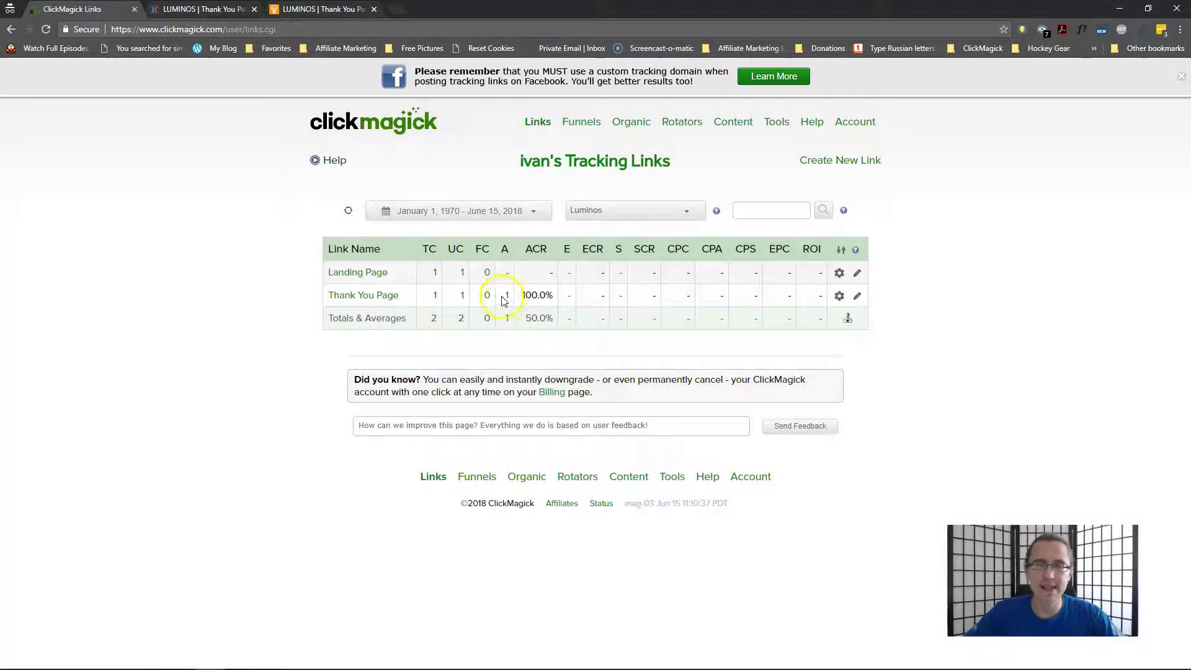
{"action": "left_click_drag", "start_coordinate": [503, 295], "coordinate": [563, 292]}
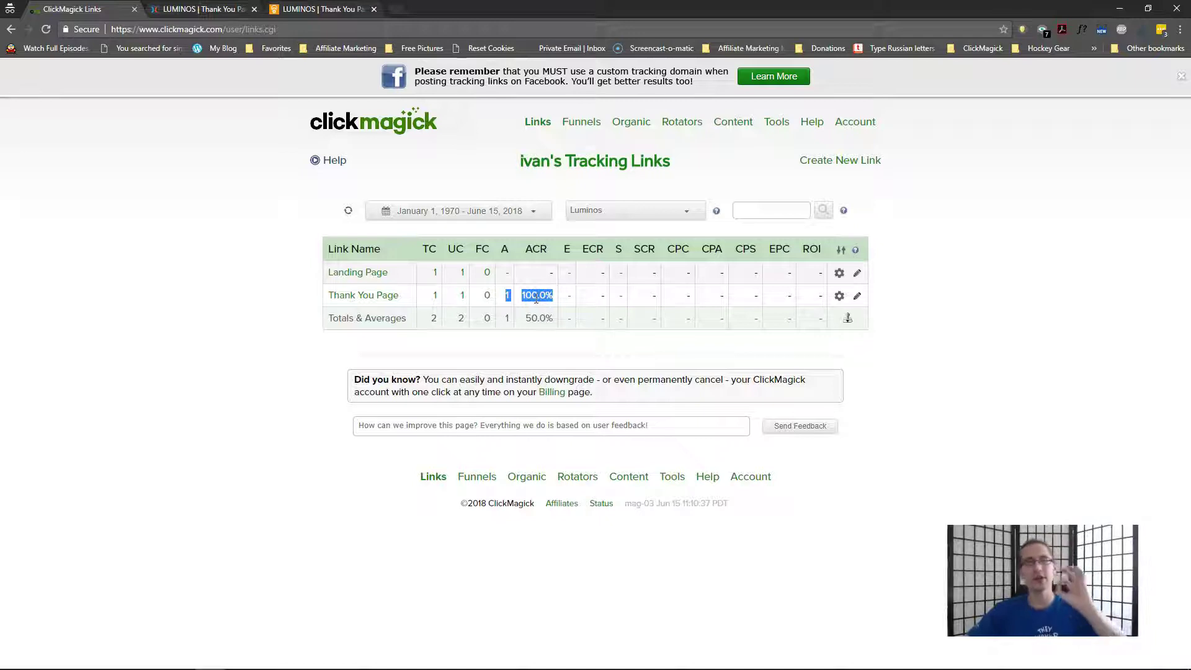
{"action": "left_click", "coordinate": [536, 299]}
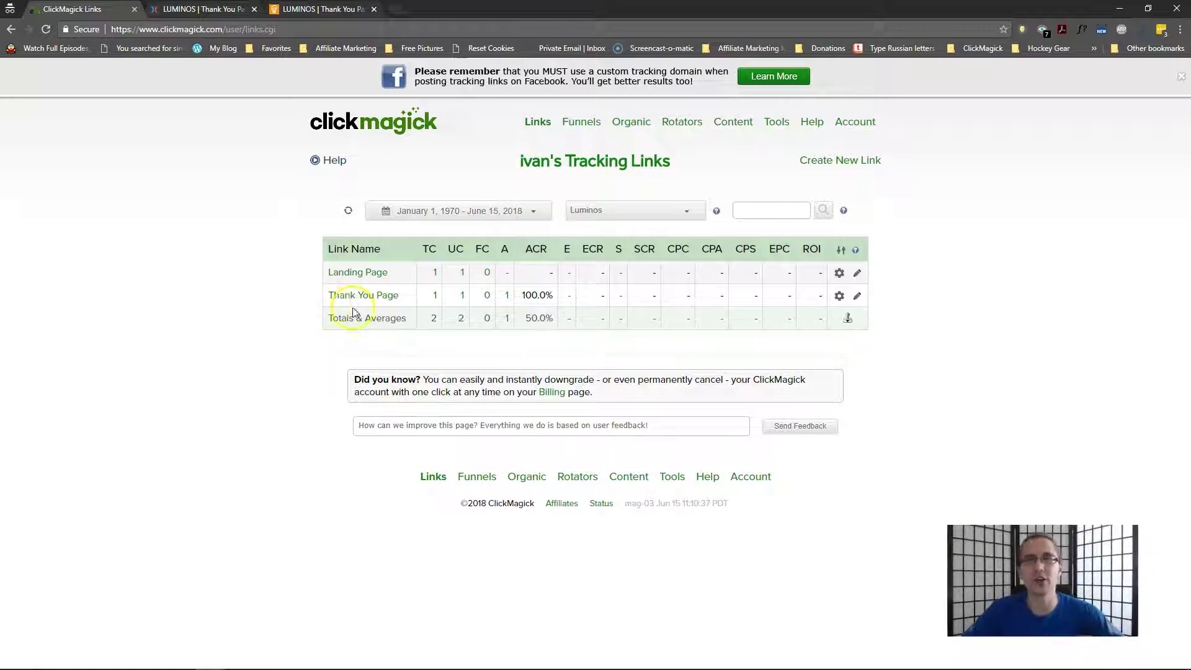
- Leave the thank-you page editor and open the Squeeze Page in the ClickFunnels editor
{"action": "left_click", "coordinate": [292, 8]}
{"action": "left_click", "coordinate": [227, 8]}
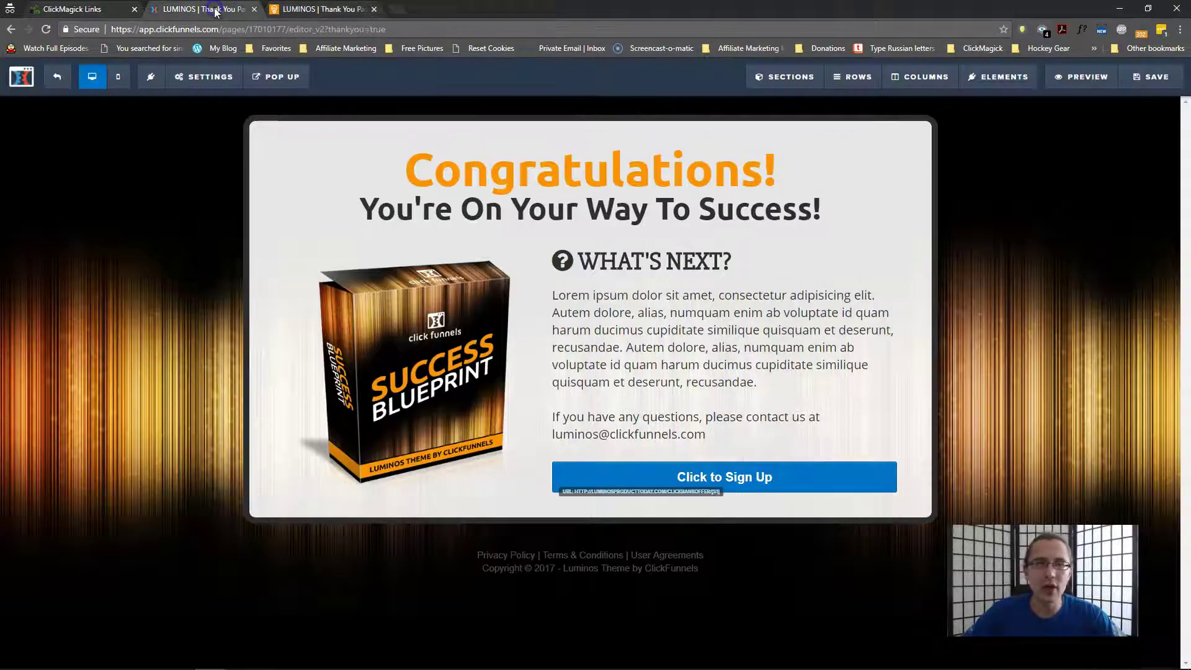
{"action": "left_click", "coordinate": [63, 78]}
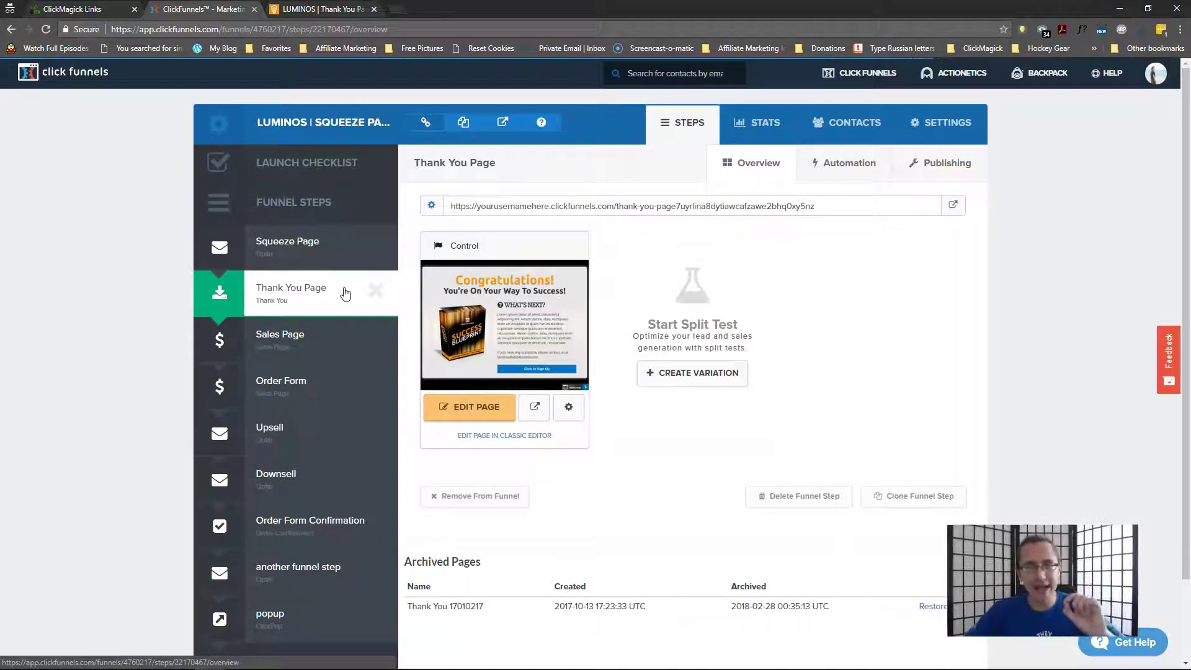
{"action": "left_click", "coordinate": [314, 242]}
{"action": "left_click", "coordinate": [484, 413]}
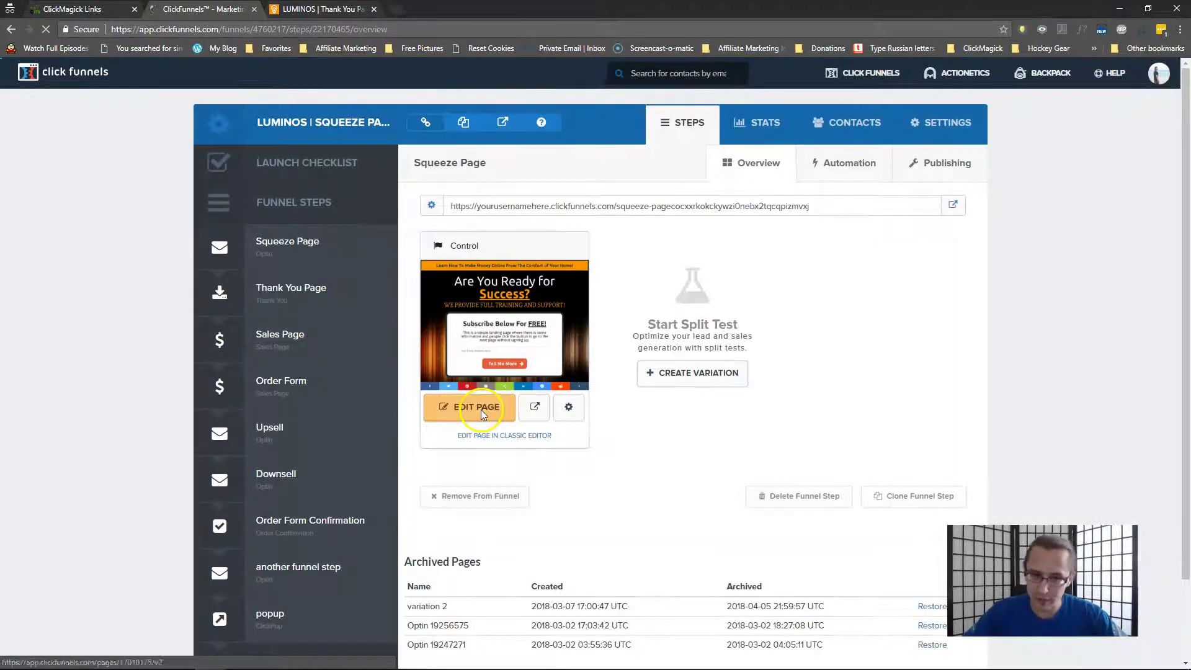
{"action": "left_click", "coordinate": [488, 404]}
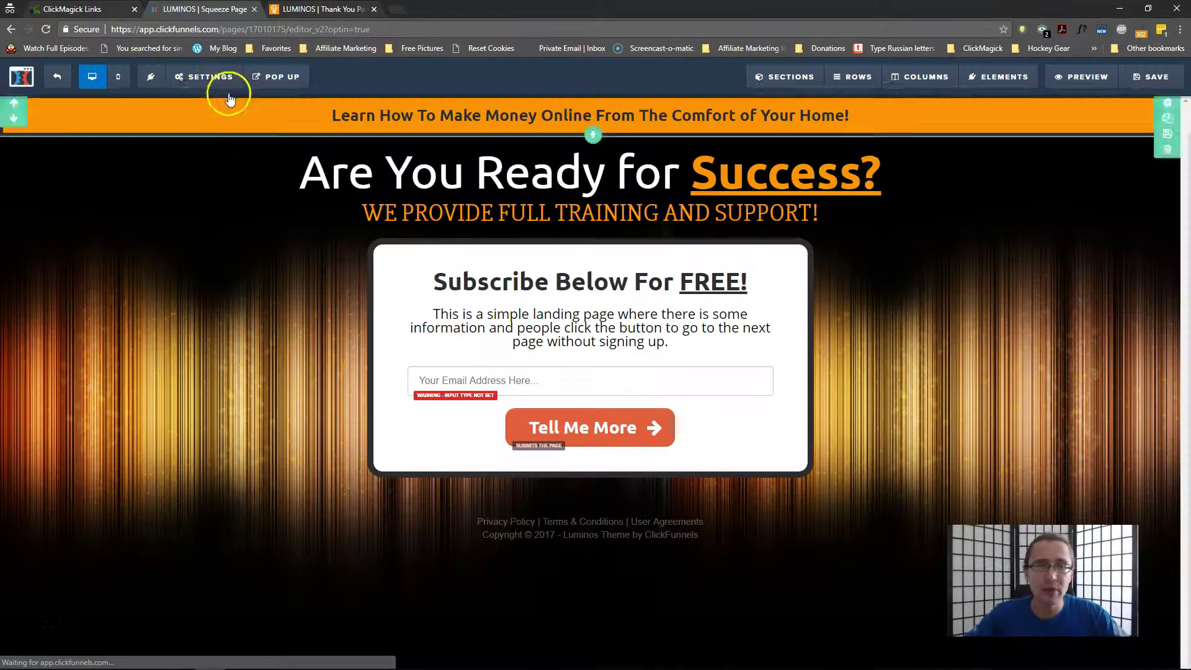
- Select the On Submit Go To URL in General settings, save and exit, then return to ClickMagick
{"action": "mouse_move", "coordinate": [213, 85]}
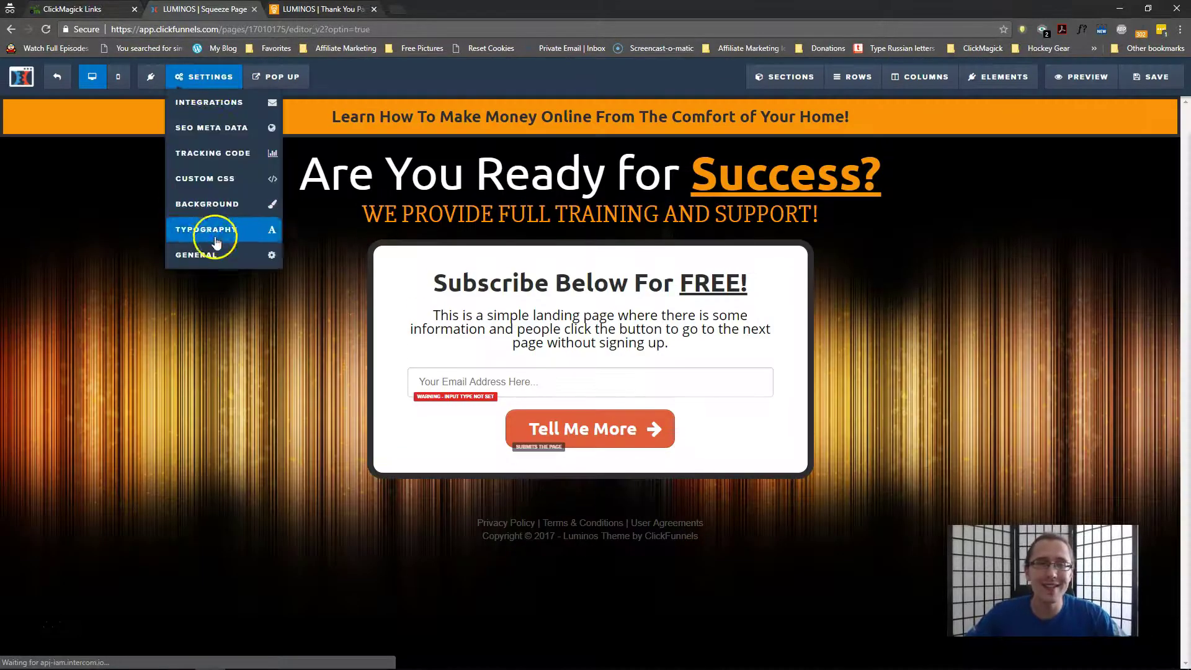
{"action": "left_click", "coordinate": [214, 253]}
{"action": "left_click", "coordinate": [1081, 155]}
{"action": "triple_click", "coordinate": [1081, 155]}
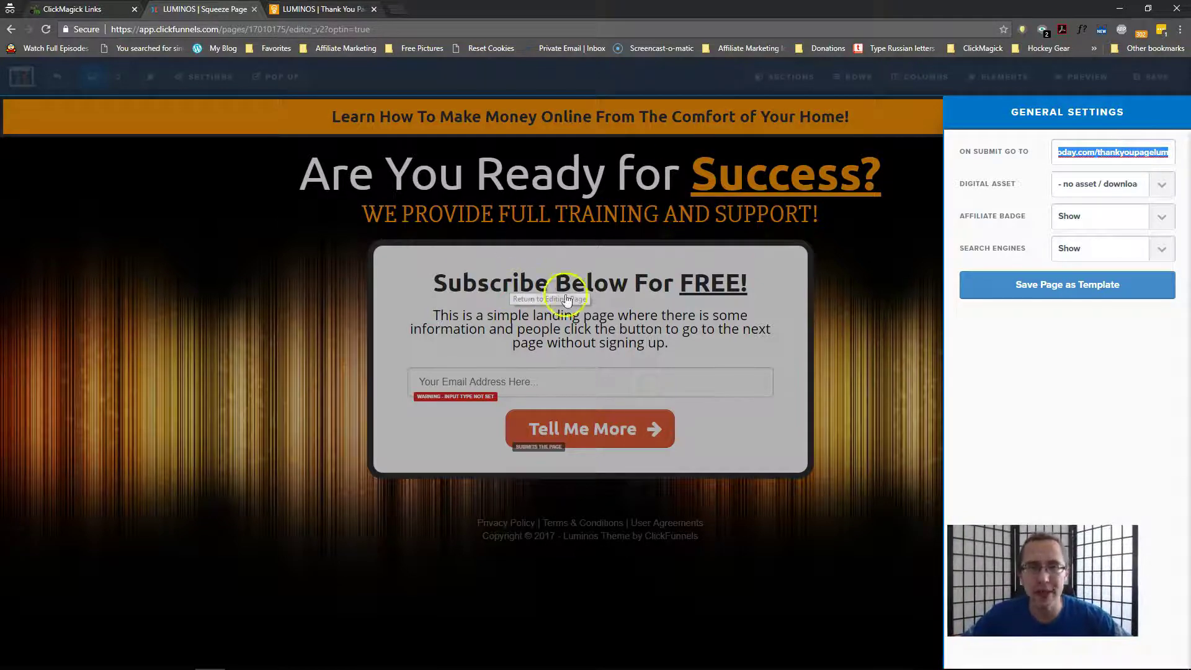
{"action": "left_click", "coordinate": [353, 255]}
{"action": "left_click", "coordinate": [1153, 76]}
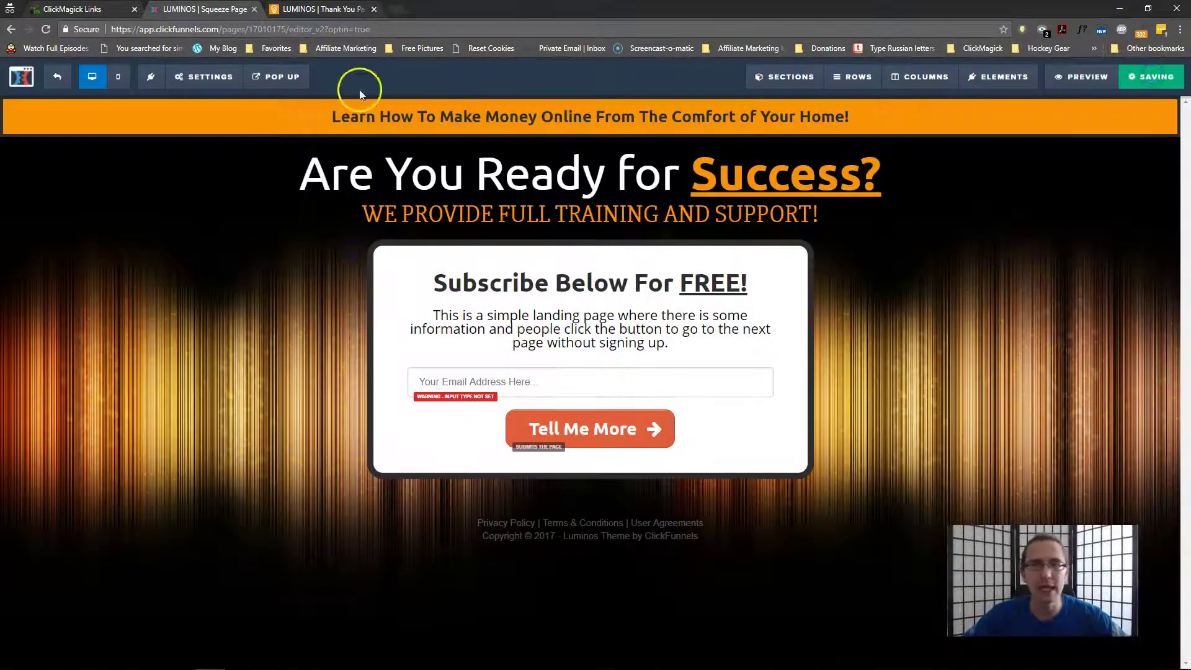
{"action": "left_click", "coordinate": [65, 79]}
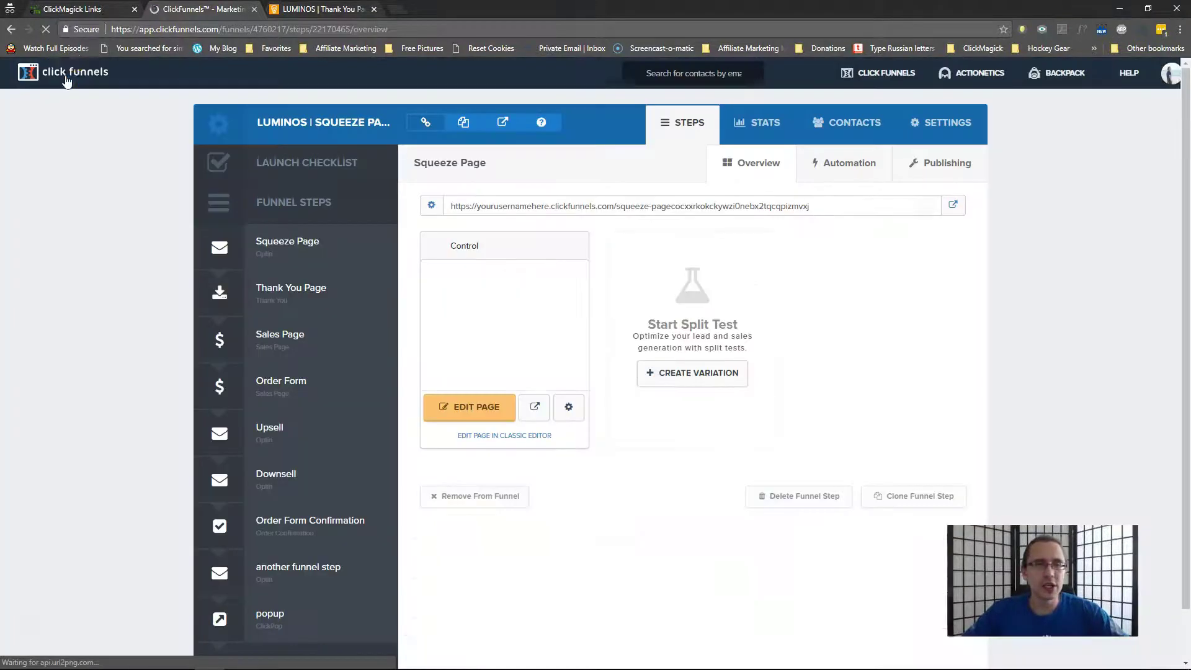
{"action": "left_click", "coordinate": [81, 8]}
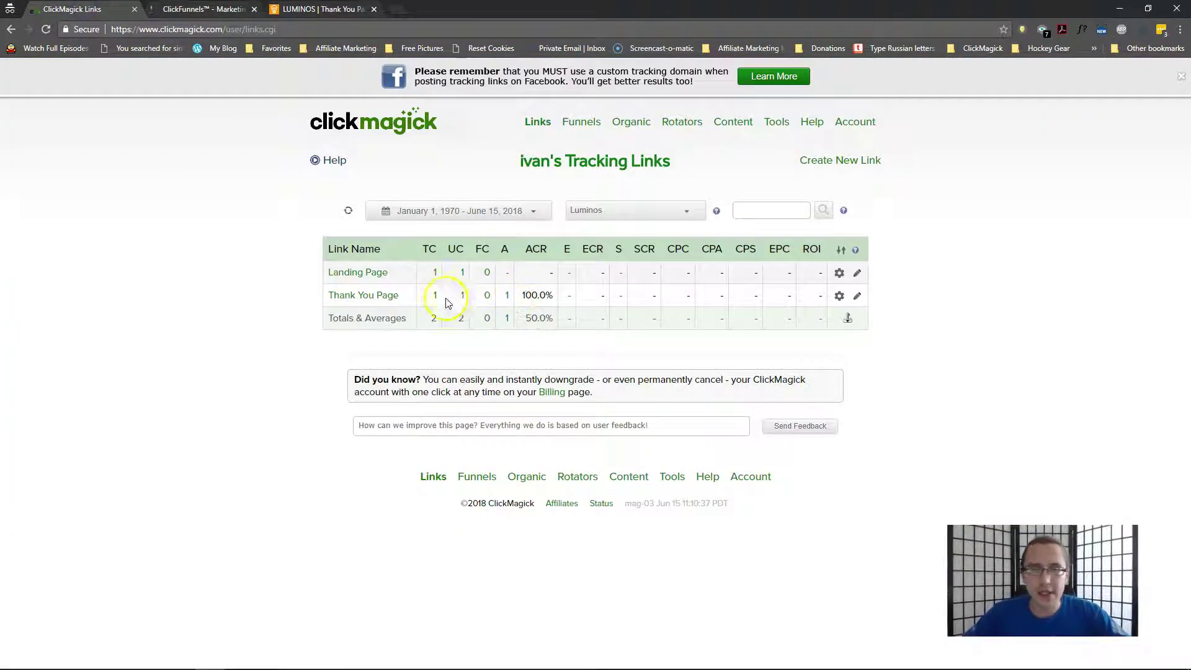
{"action": "left_click", "coordinate": [433, 273]}
{"action": "left_click_drag", "start_coordinate": [433, 273], "coordinate": [585, 268]}
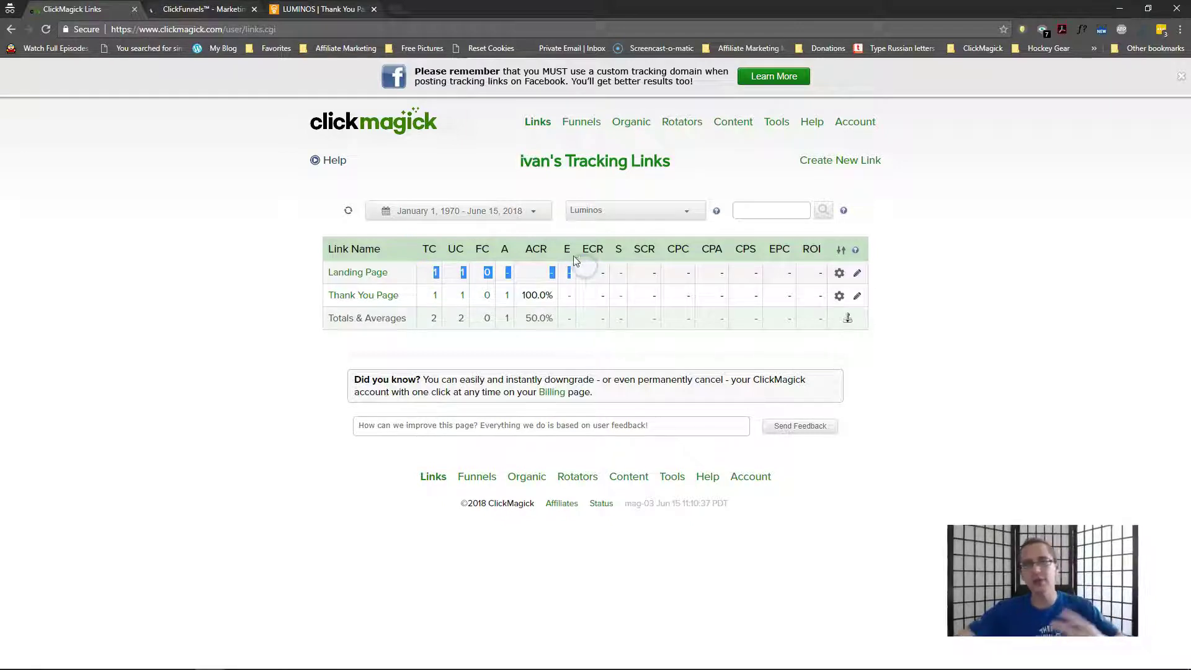
{"action": "left_click", "coordinate": [323, 297]}
{"action": "left_click_drag", "start_coordinate": [324, 297], "coordinate": [594, 290]}
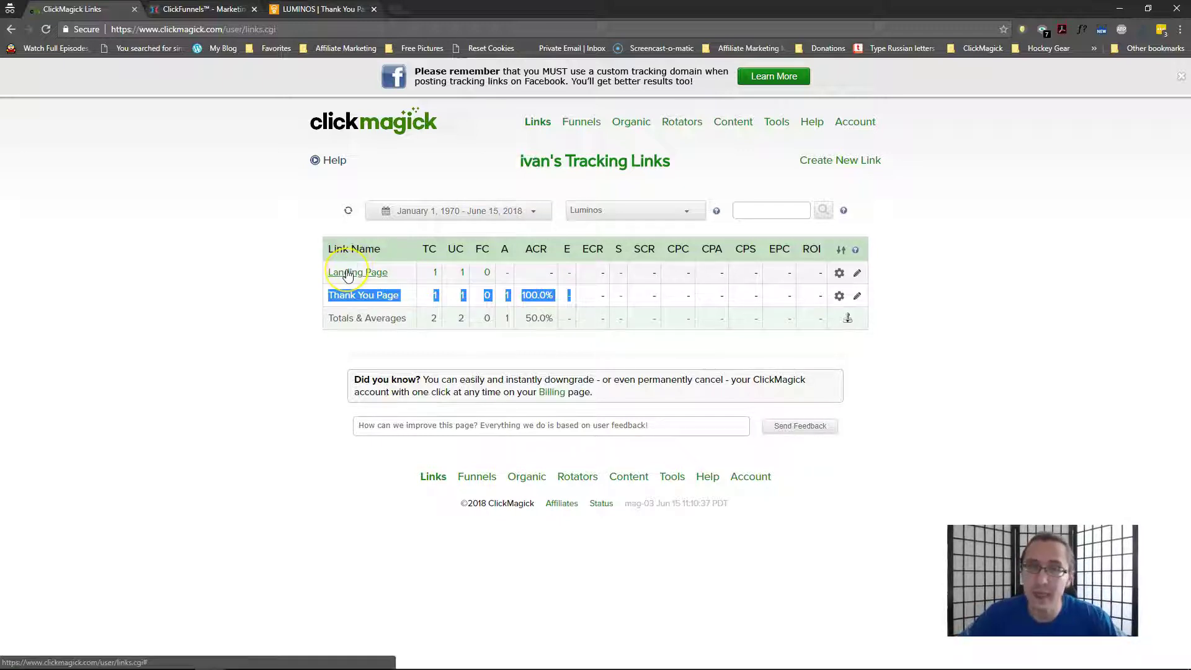
{"action": "mouse_move", "coordinate": [348, 276]}
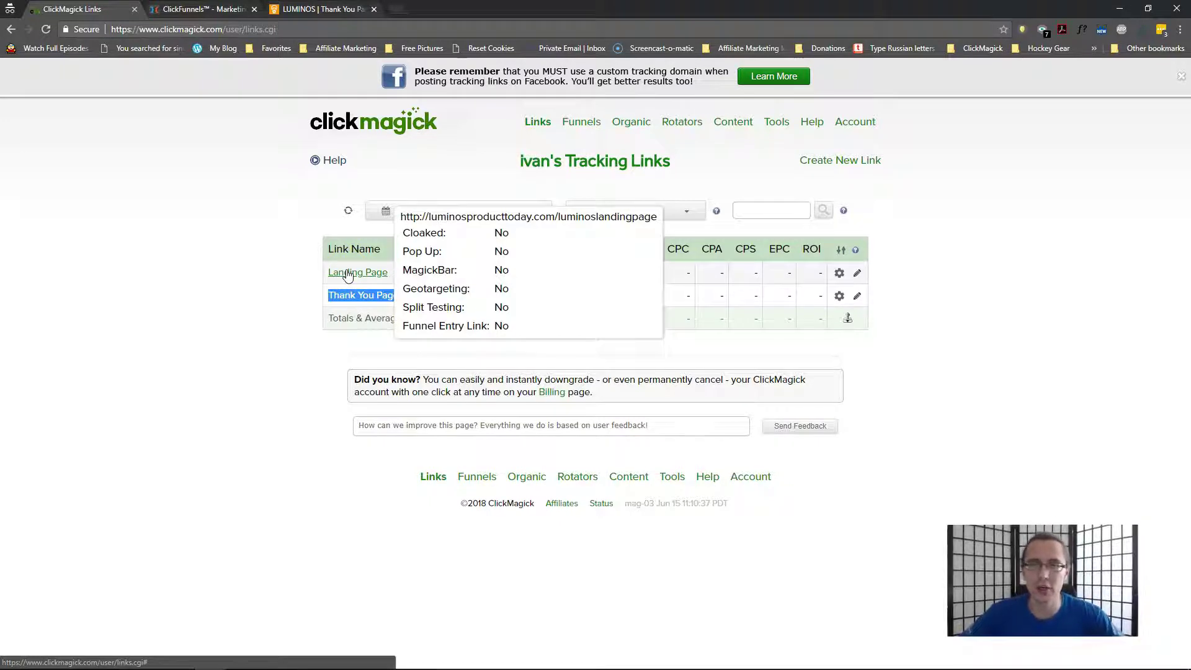
{"action": "left_click", "coordinate": [169, 295]}
{"action": "left_click", "coordinate": [368, 330]}
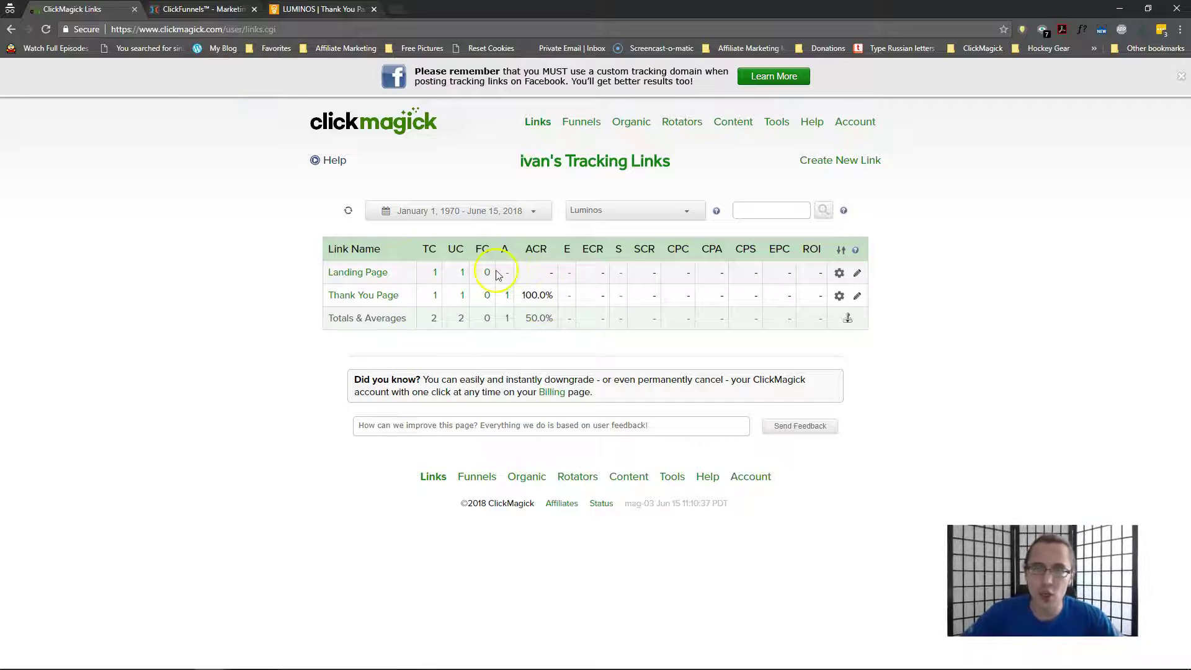
{"action": "left_click_drag", "start_coordinate": [497, 273], "coordinate": [551, 268]}
- In the Pixel Builder, set Conversion Attribution to First Click and select the att=1 pixel code
{"action": "left_click", "coordinate": [768, 122]}
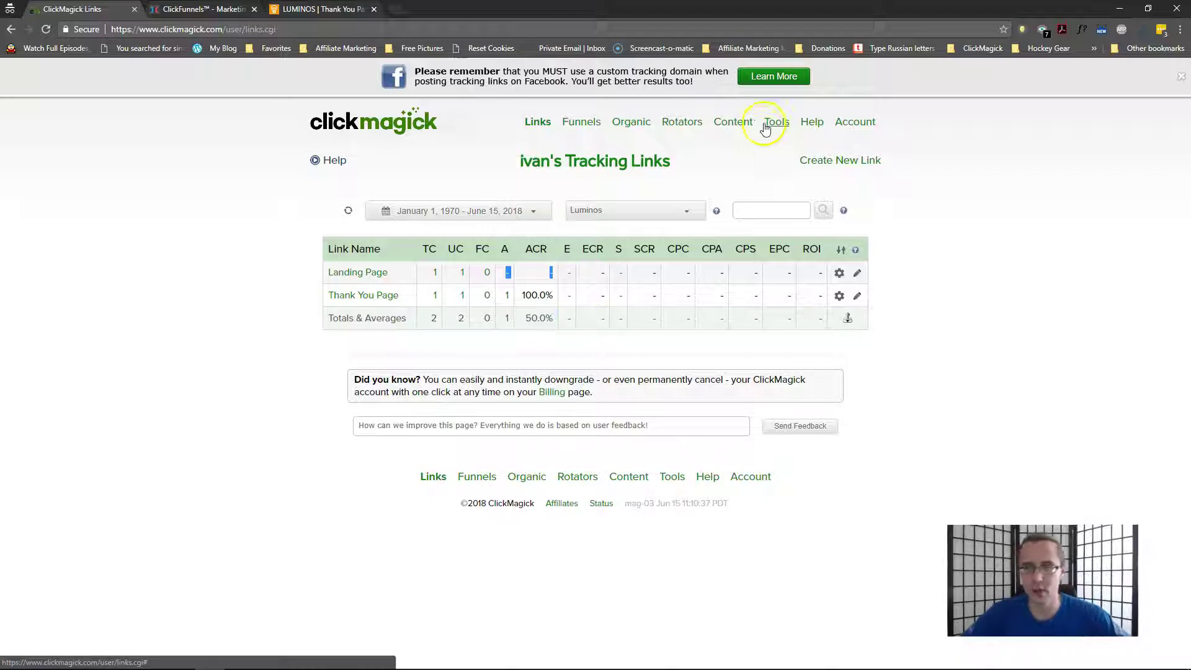
{"action": "mouse_move", "coordinate": [847, 281]}
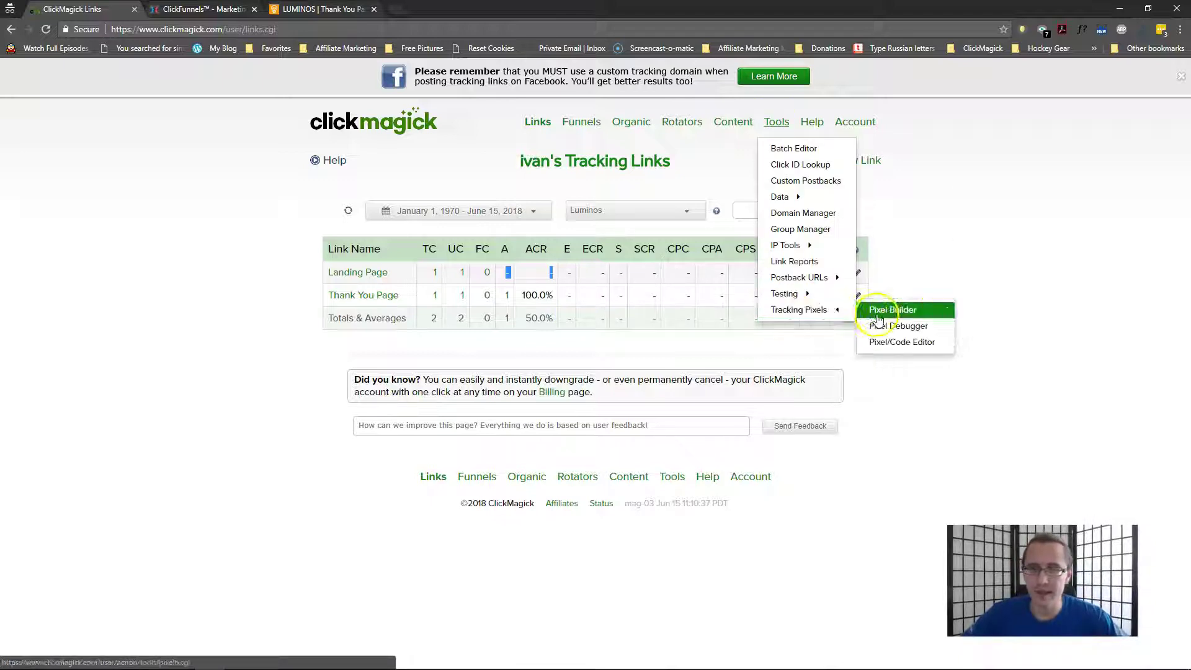
{"action": "left_click", "coordinate": [878, 311]}
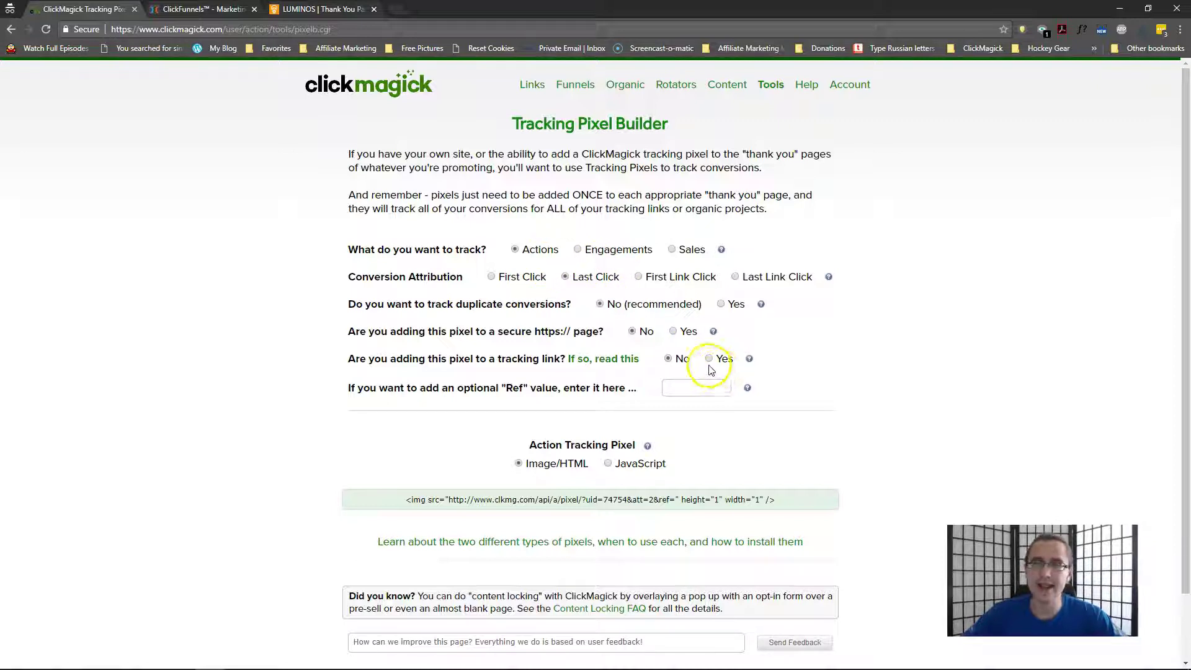
{"action": "left_click", "coordinate": [491, 277]}
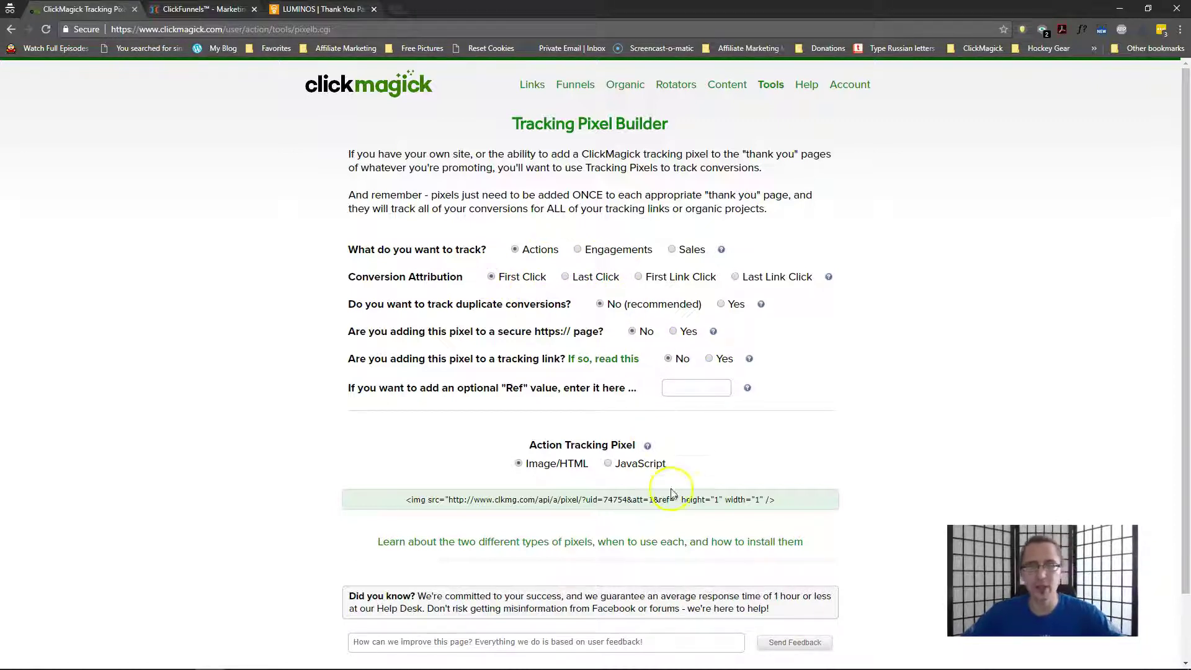
{"action": "left_click", "coordinate": [654, 500]}
{"action": "left_click", "coordinate": [649, 500]}
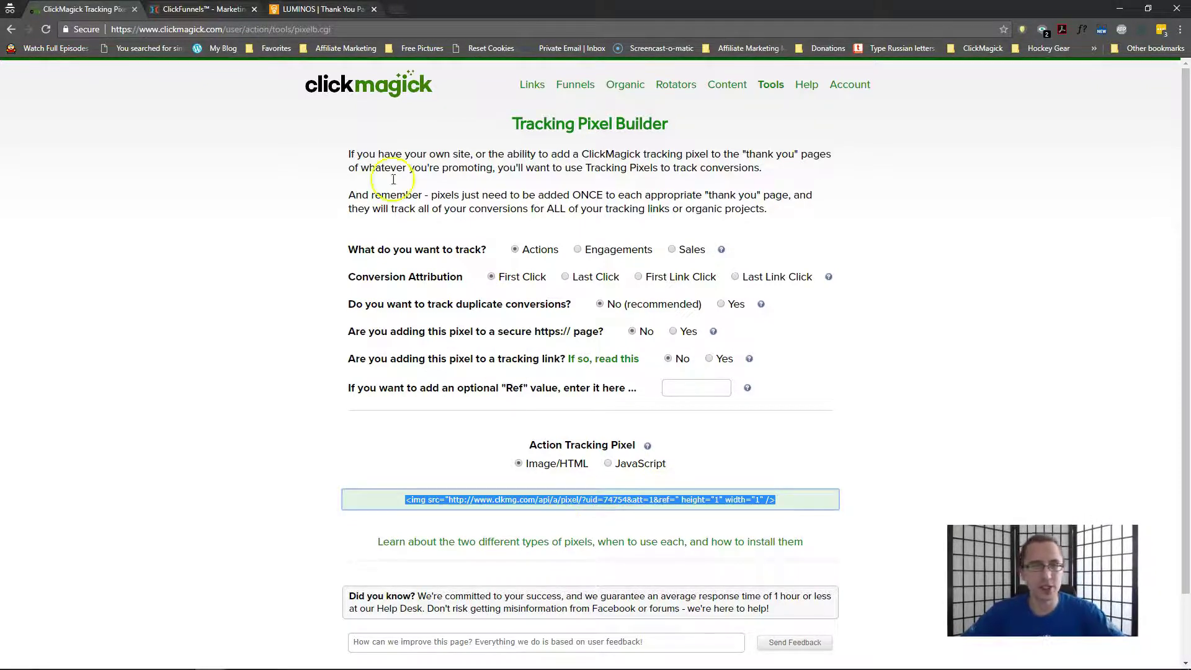
- Open the Thank You Page's editor and show its Footer Code tracking settings
{"action": "left_click", "coordinate": [202, 8]}
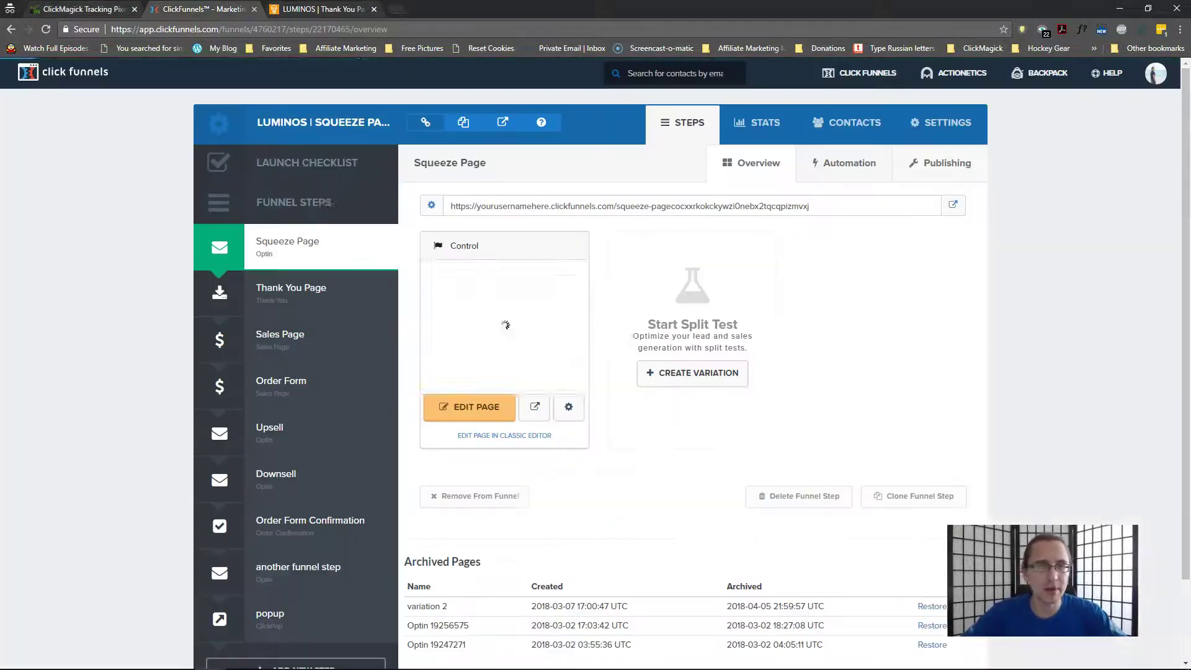
{"action": "left_click", "coordinate": [311, 287]}
{"action": "left_click", "coordinate": [374, 9]}
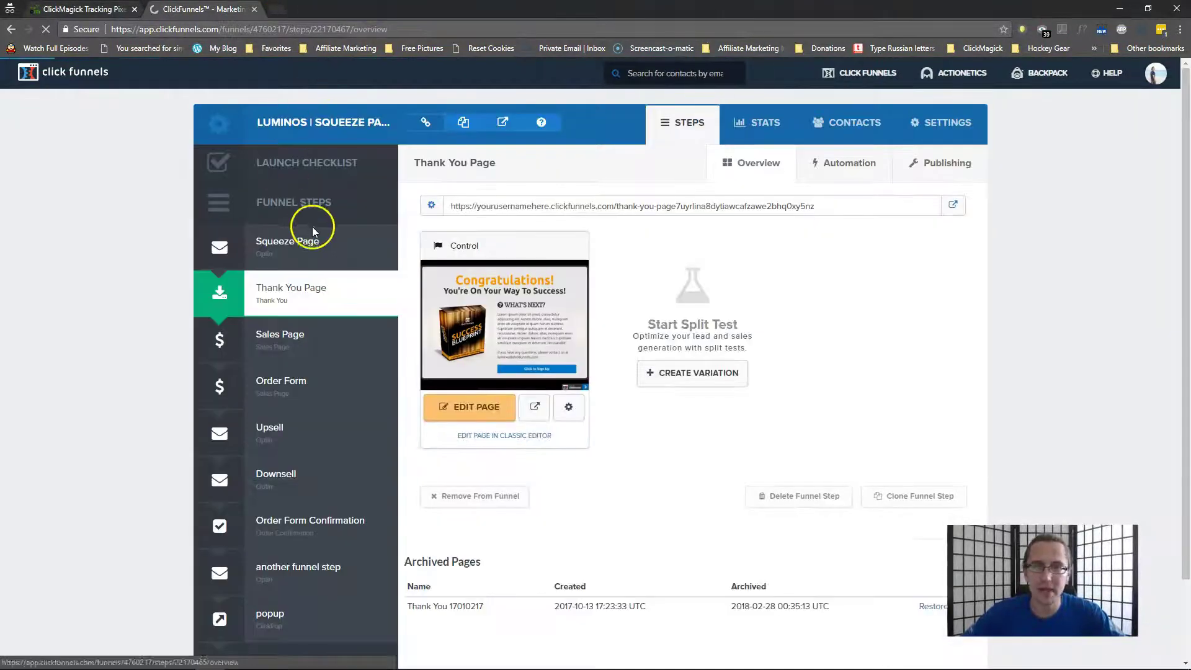
{"action": "left_click", "coordinate": [490, 408]}
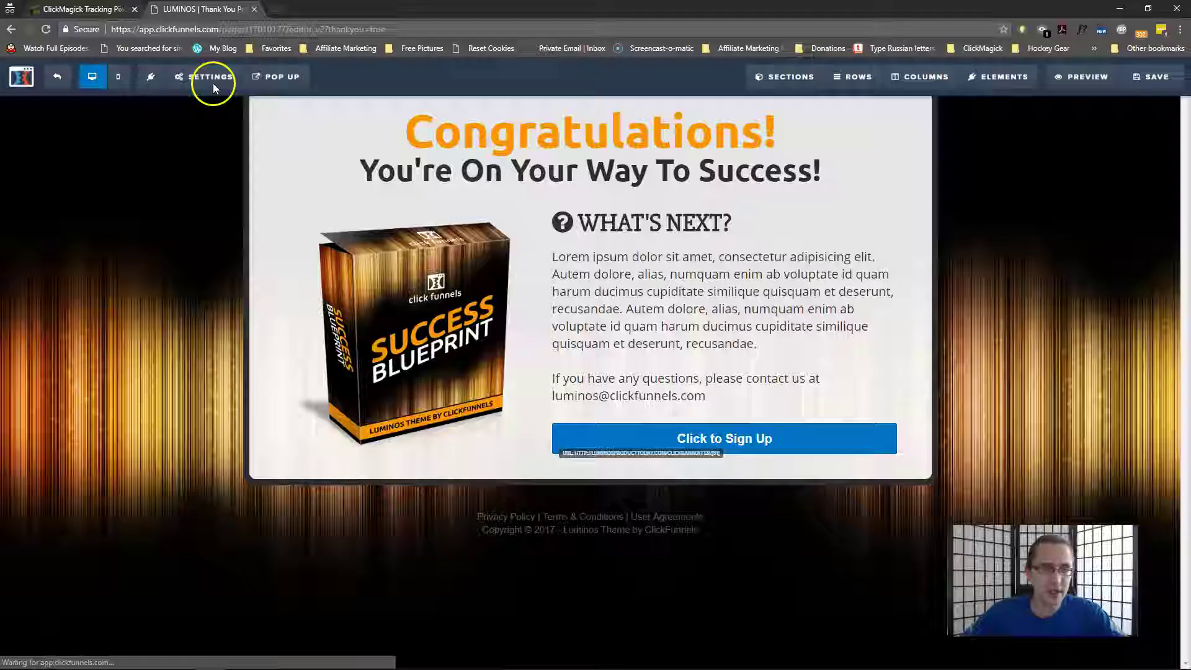
{"action": "left_click", "coordinate": [210, 77]}
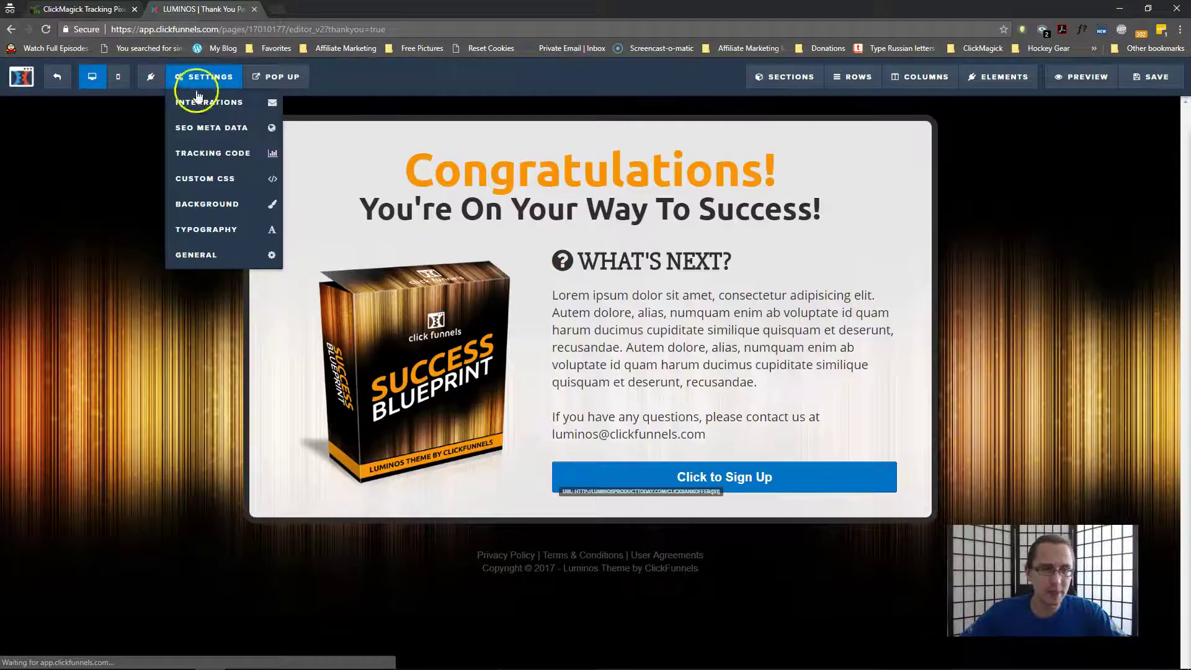
{"action": "left_click", "coordinate": [209, 152]}
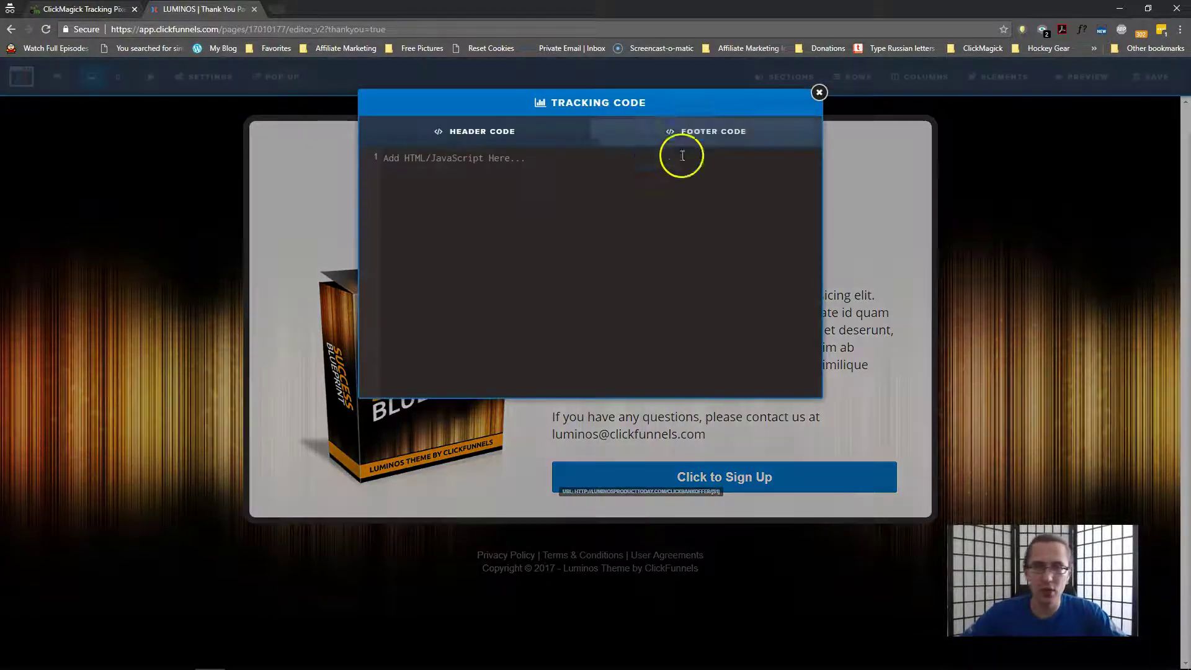
{"action": "left_click", "coordinate": [677, 134]}
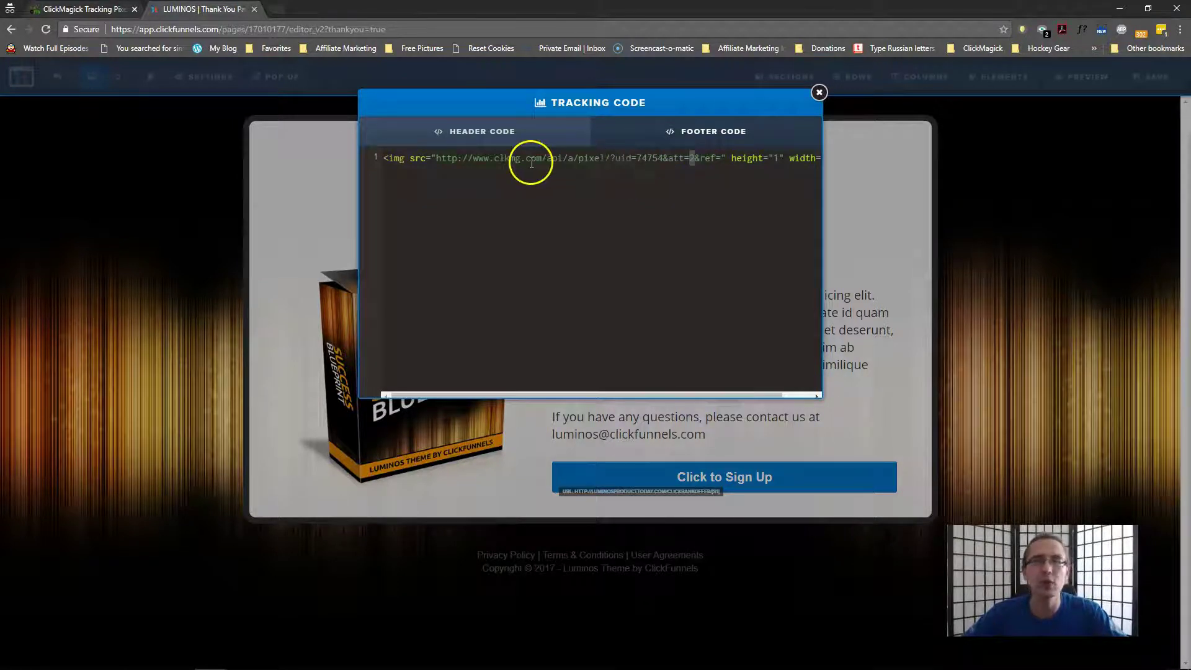
- Change the footer pixel's att=2 to att=1 and save the thank-you page
{"action": "key", "text": "ctrl+a"}
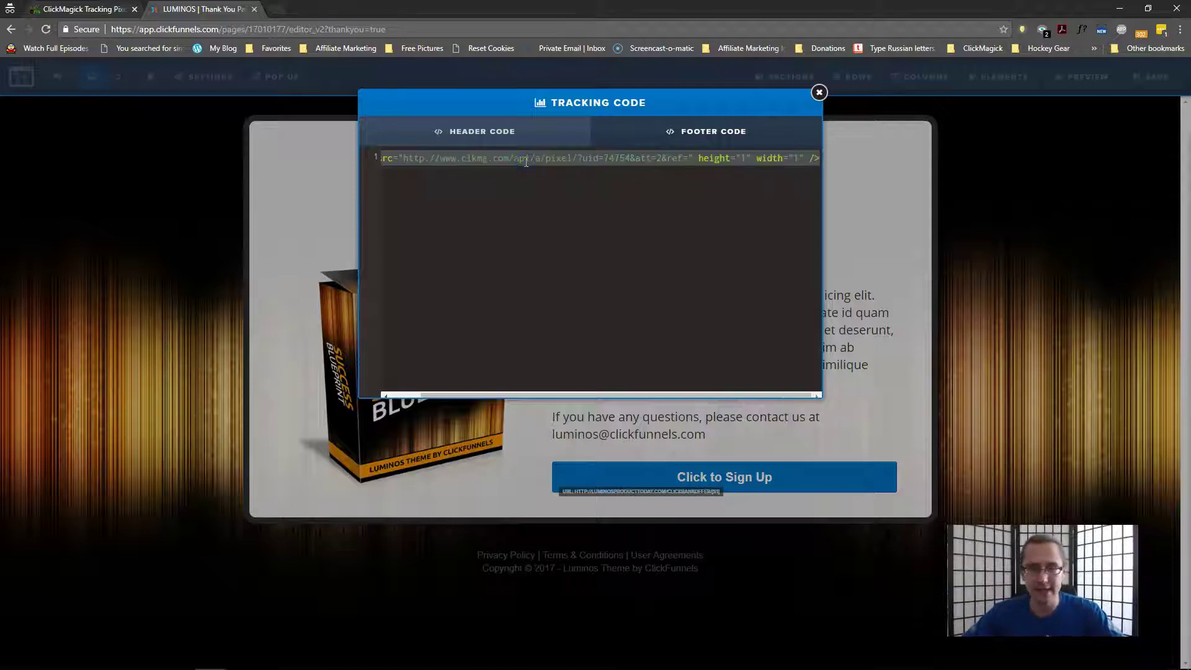
{"action": "left_click", "coordinate": [526, 162]}
{"action": "left_click", "coordinate": [659, 156]}
{"action": "key", "text": "BackSpace"}
{"action": "type", "text": "1"}
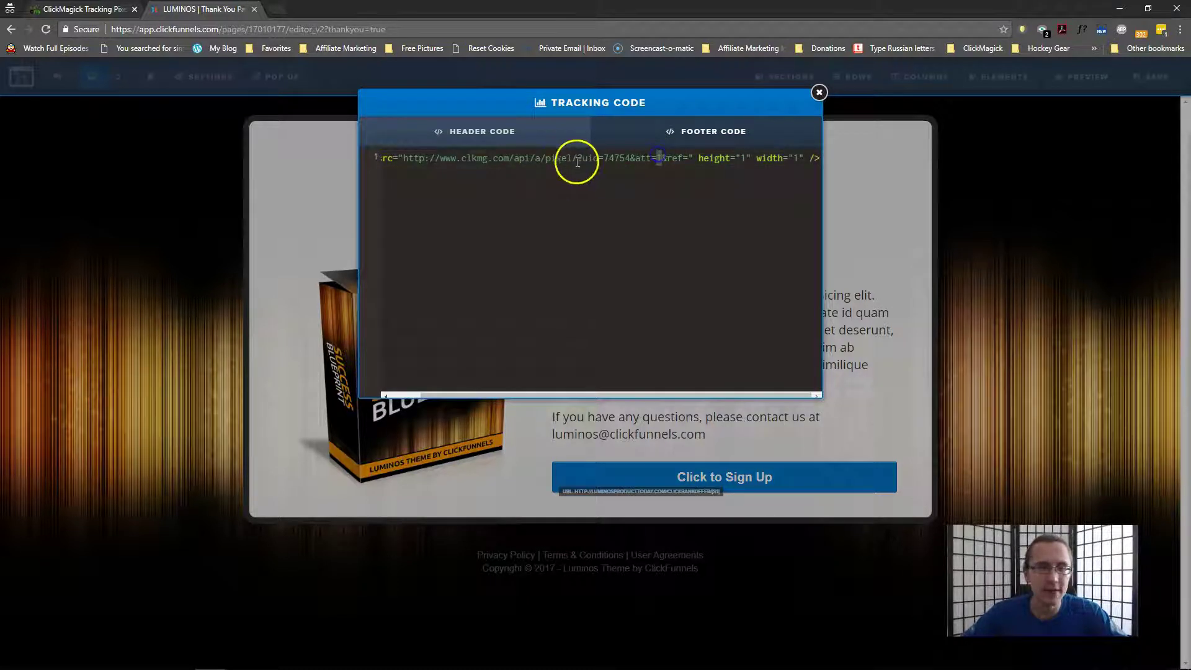
{"action": "left_click", "coordinate": [819, 93]}
{"action": "left_click", "coordinate": [1154, 77]}
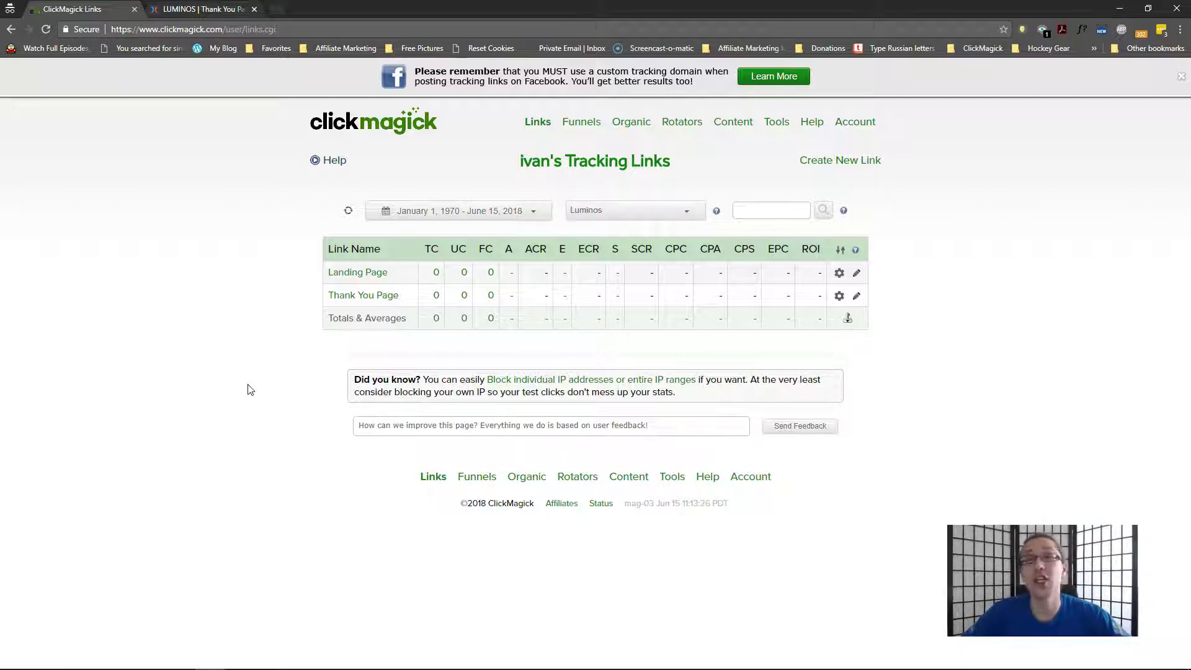
- Expand the Landing Page link to reveal its luminosproducttoday.com/luminoslandingpage tracking link
{"action": "left_click", "coordinate": [341, 277]}
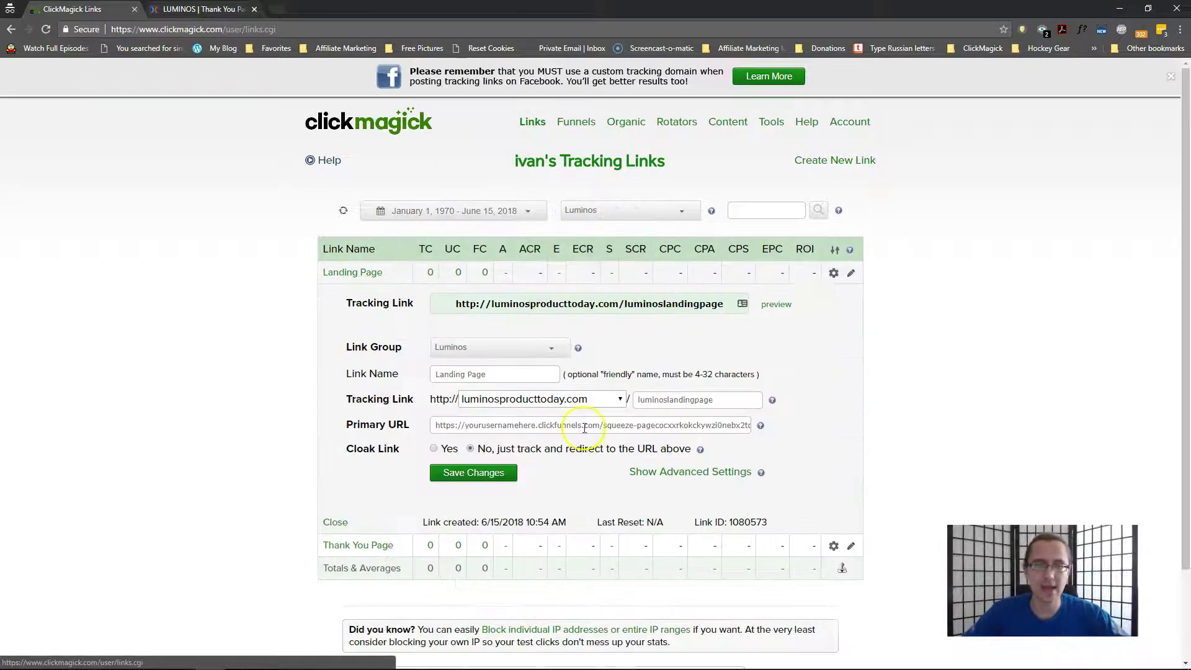
- Preview the Landing Page tracking link and submit the squeeze page's Tell Me More form
{"action": "left_click", "coordinate": [776, 304]}
{"action": "left_click", "coordinate": [90, 11]}
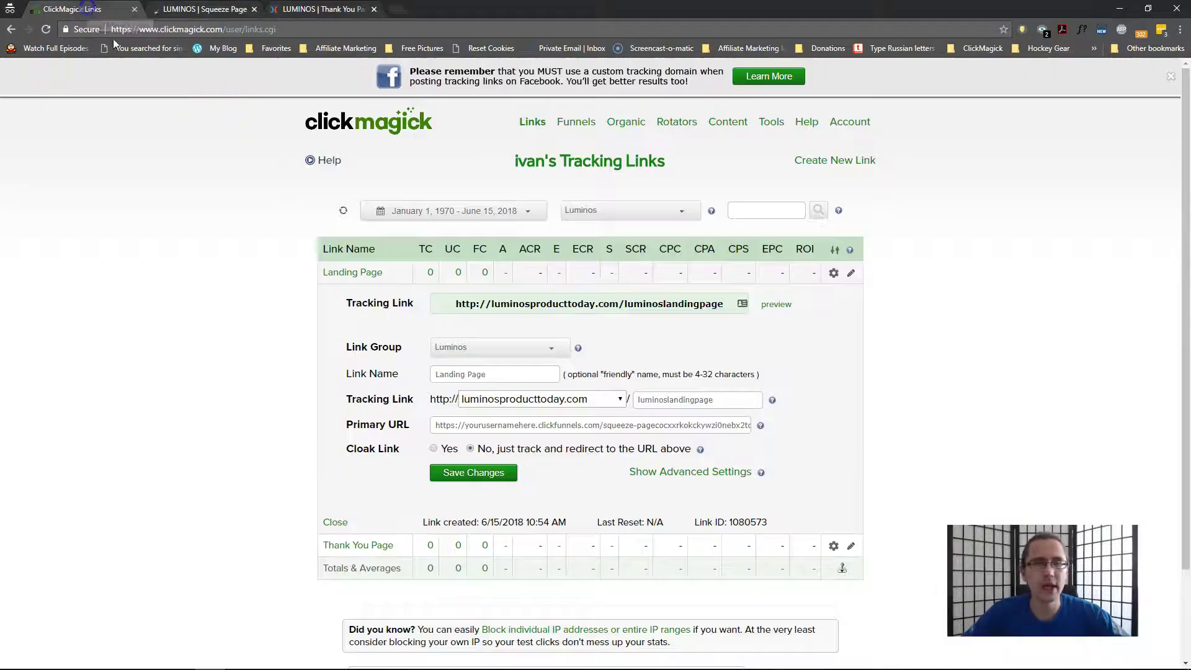
{"action": "left_click", "coordinate": [344, 211]}
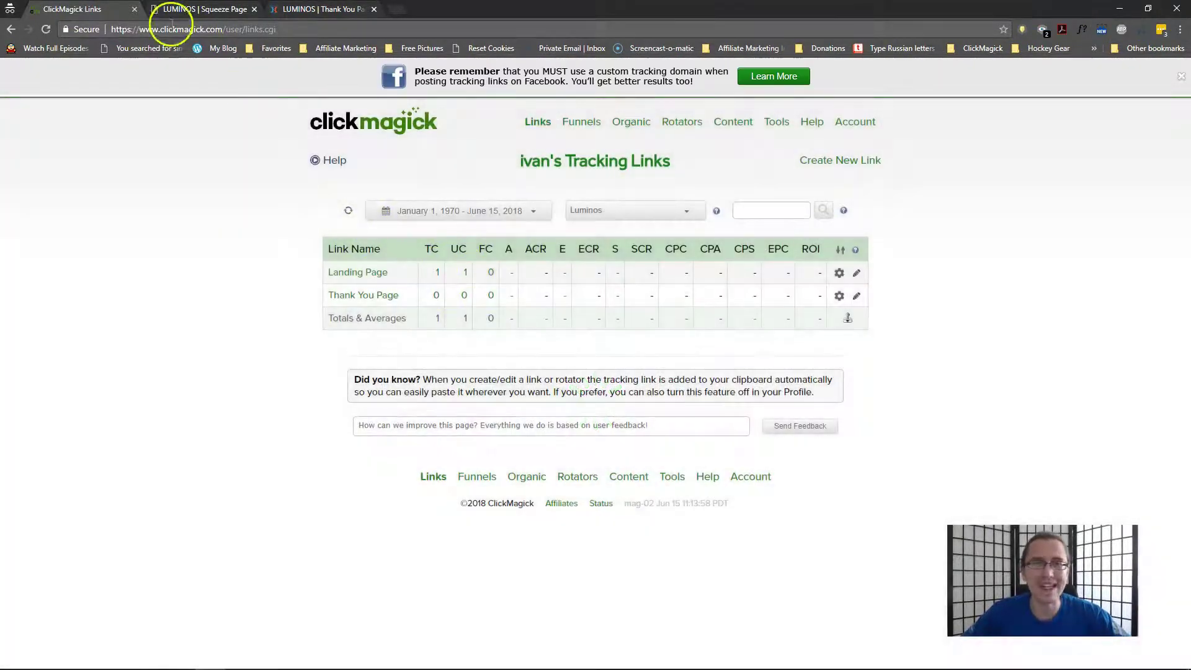
{"action": "left_click", "coordinate": [184, 7]}
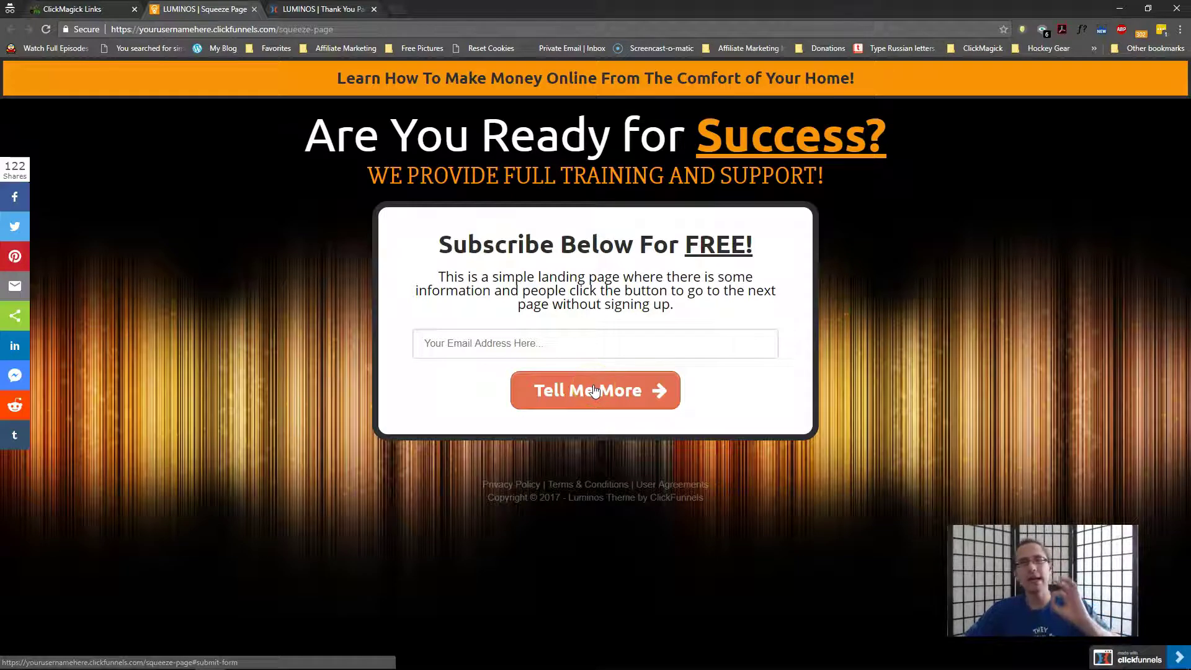
{"action": "left_click", "coordinate": [588, 392]}
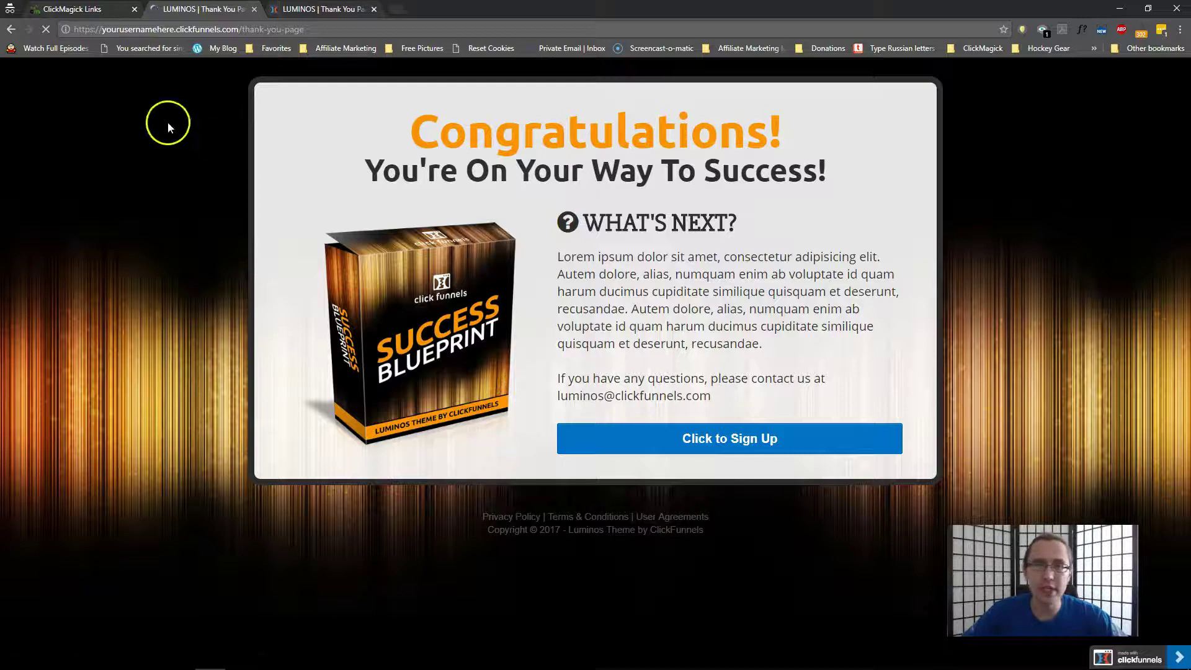
{"action": "left_click", "coordinate": [108, 11]}
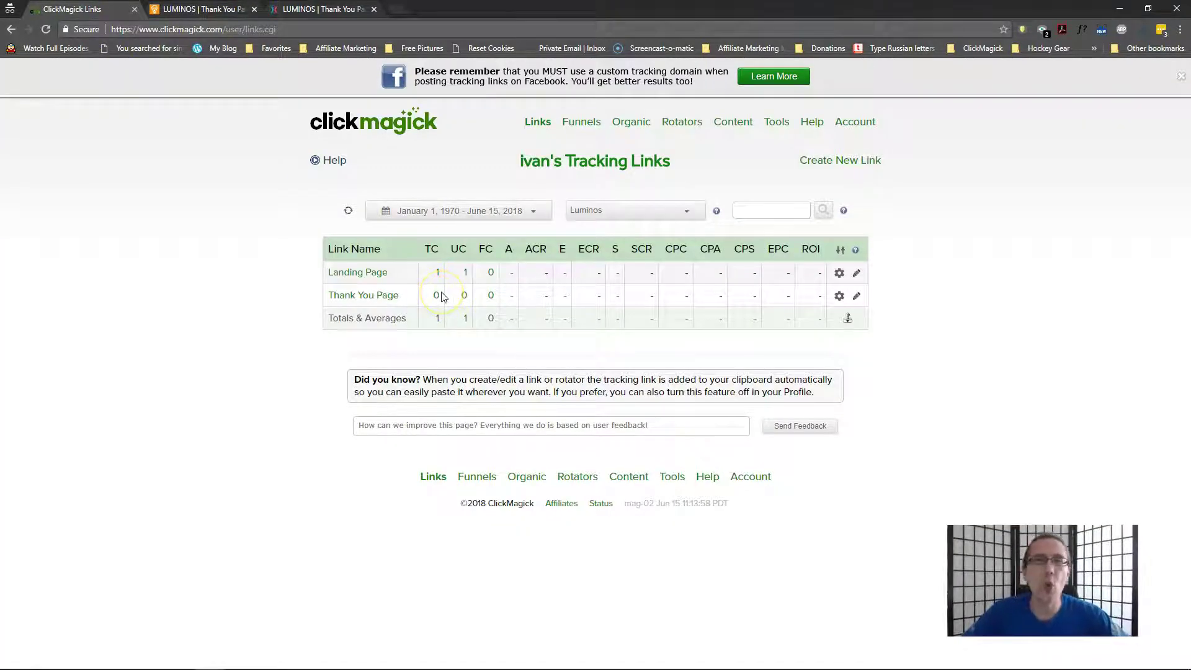
- Refresh the link statistics and highlight the Landing Page's 1 action at 100.0% ACR
{"action": "left_click", "coordinate": [348, 211]}
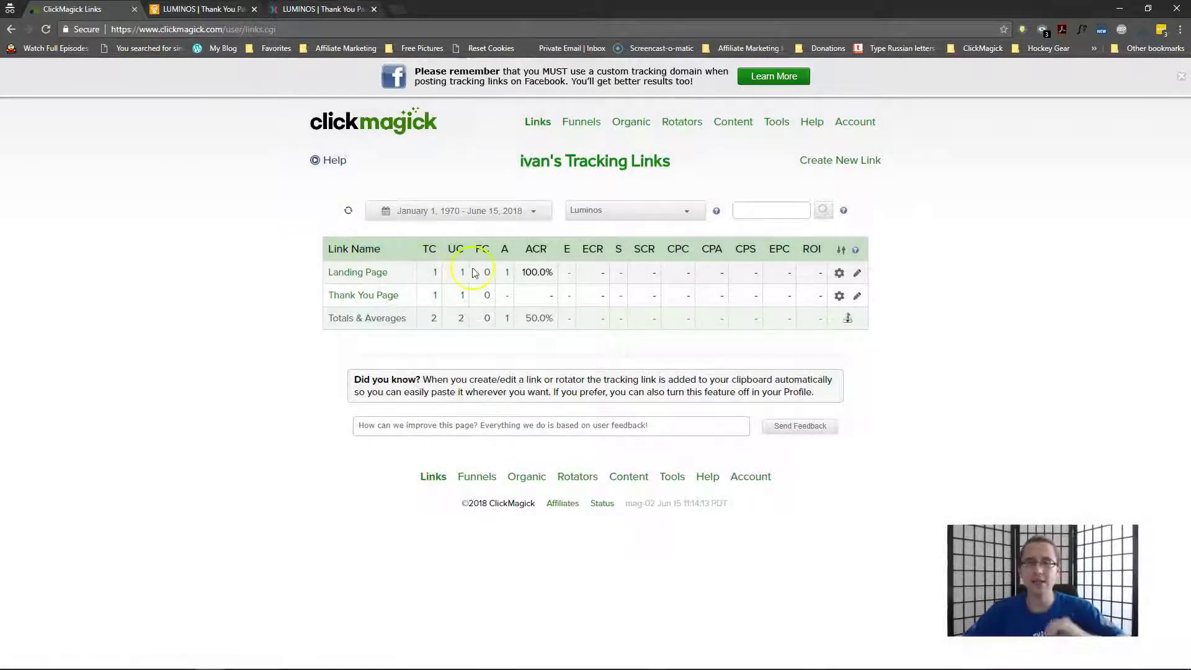
{"action": "left_click_drag", "start_coordinate": [433, 273], "coordinate": [554, 272]}
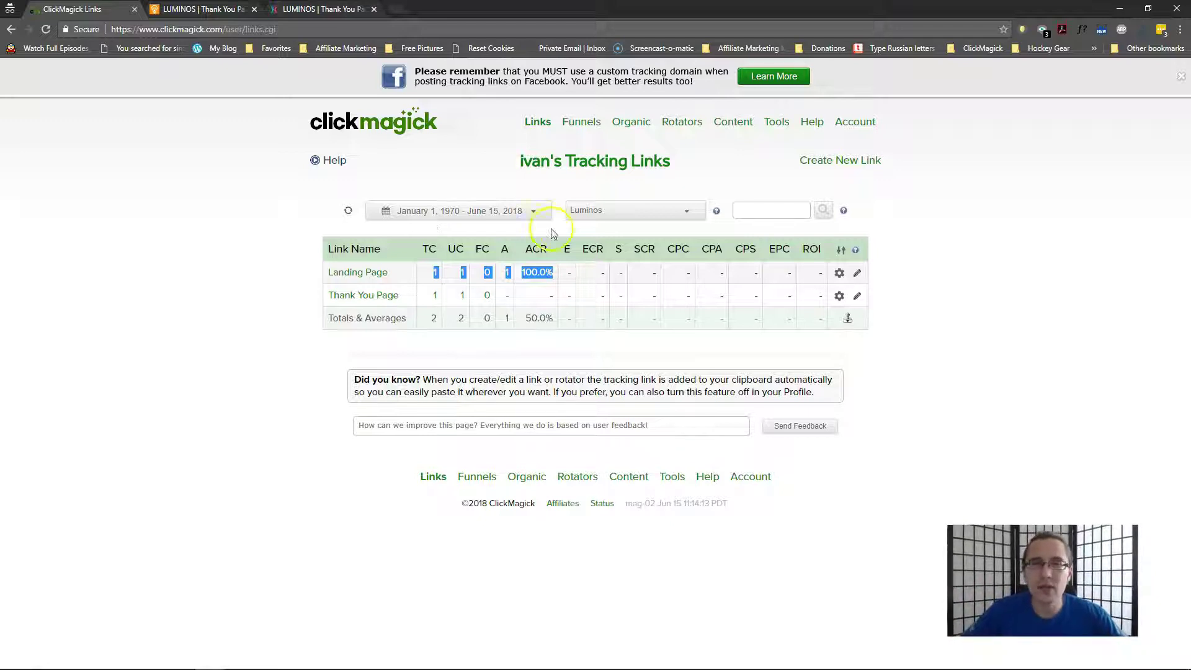
- Keep the Luminos link group and point out the Landing Page's empty engagement and sales figures
{"action": "left_click", "coordinate": [596, 210]}
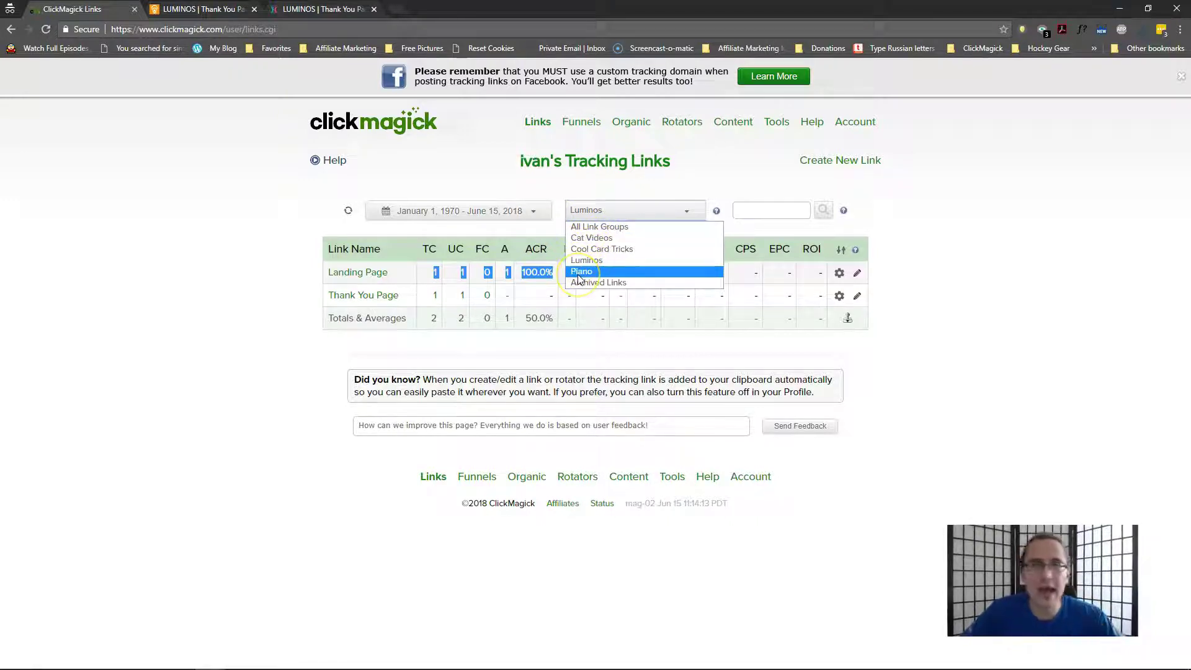
{"action": "left_click", "coordinate": [246, 257]}
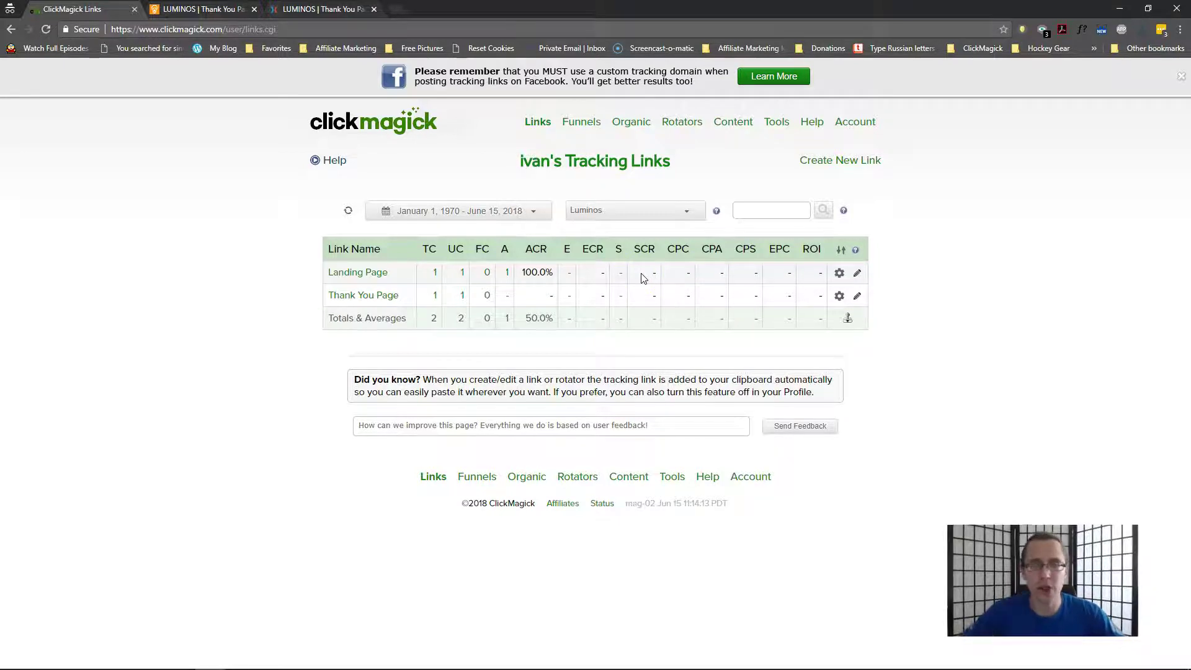
{"action": "left_click_drag", "start_coordinate": [564, 276], "coordinate": [672, 283]}
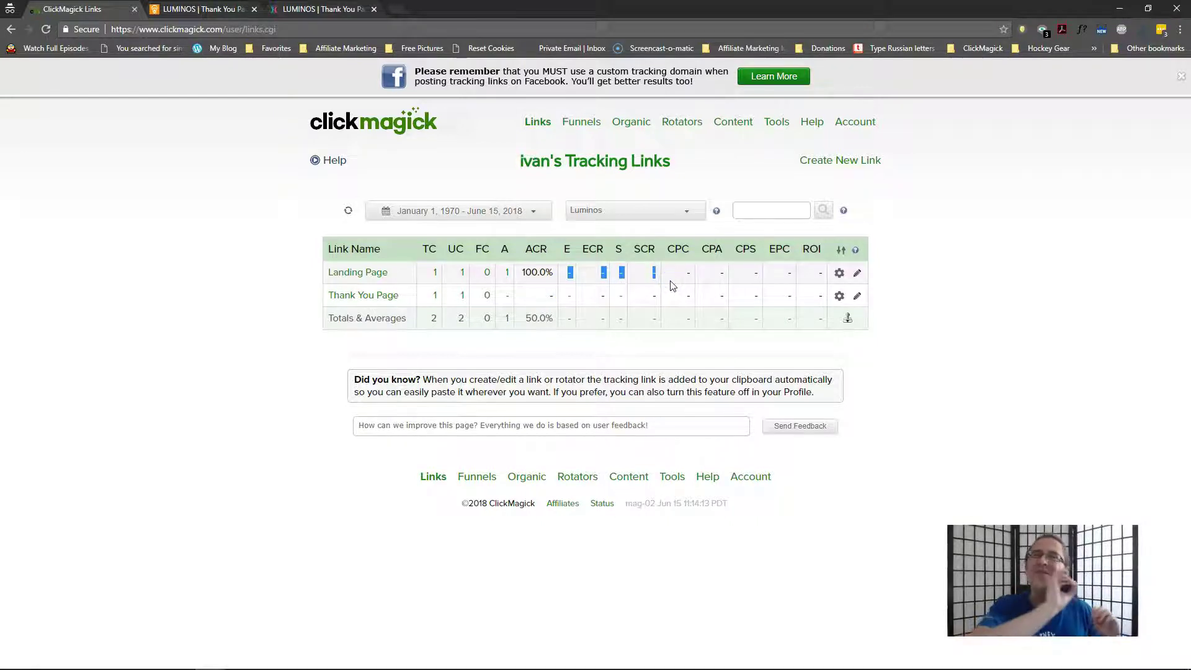
{"action": "left_click", "coordinate": [599, 211]}
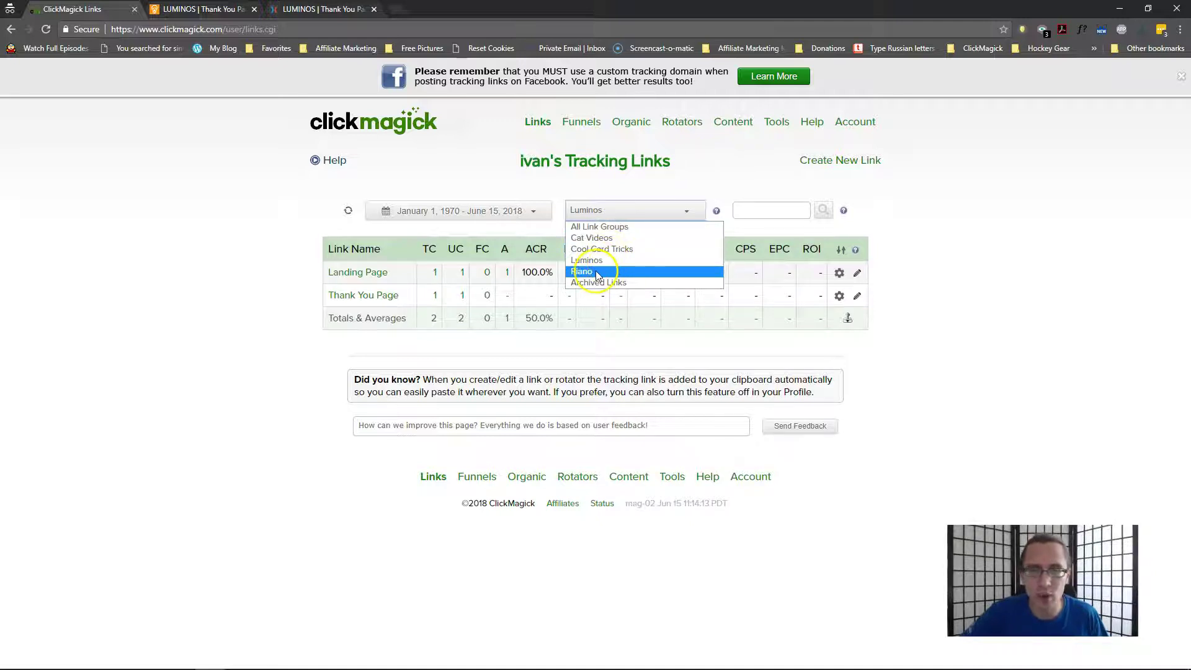
{"action": "left_click", "coordinate": [305, 241]}
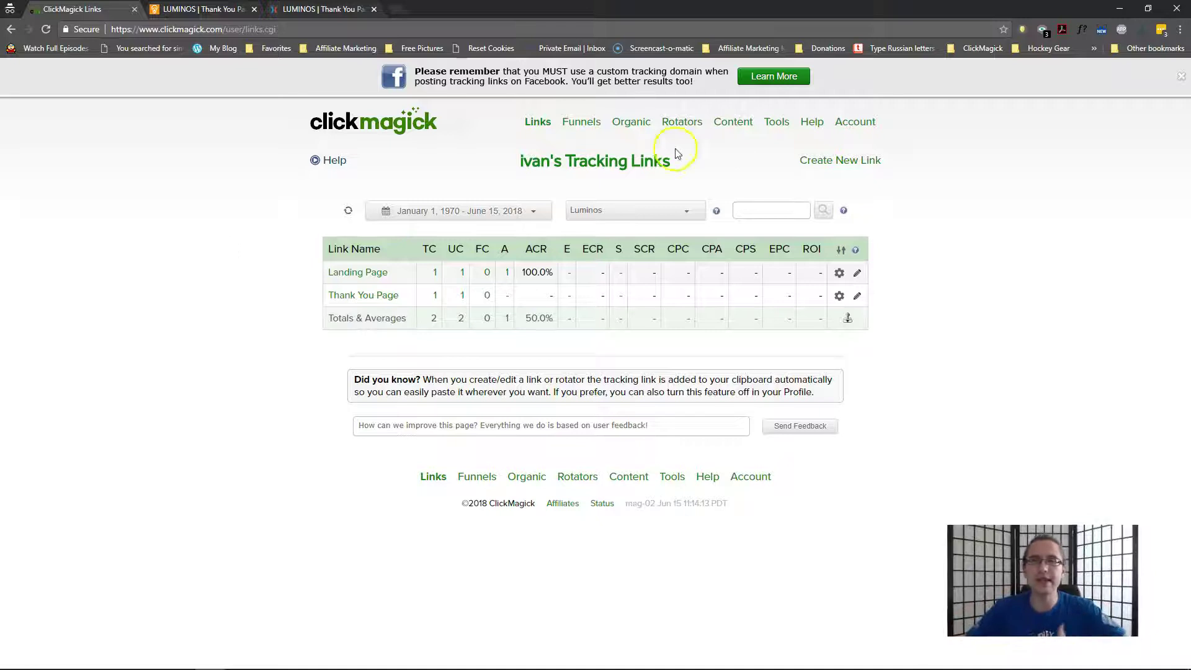
- Bring up the Tools menu to reach the Tracking Pixels options
{"action": "left_click", "coordinate": [778, 123]}
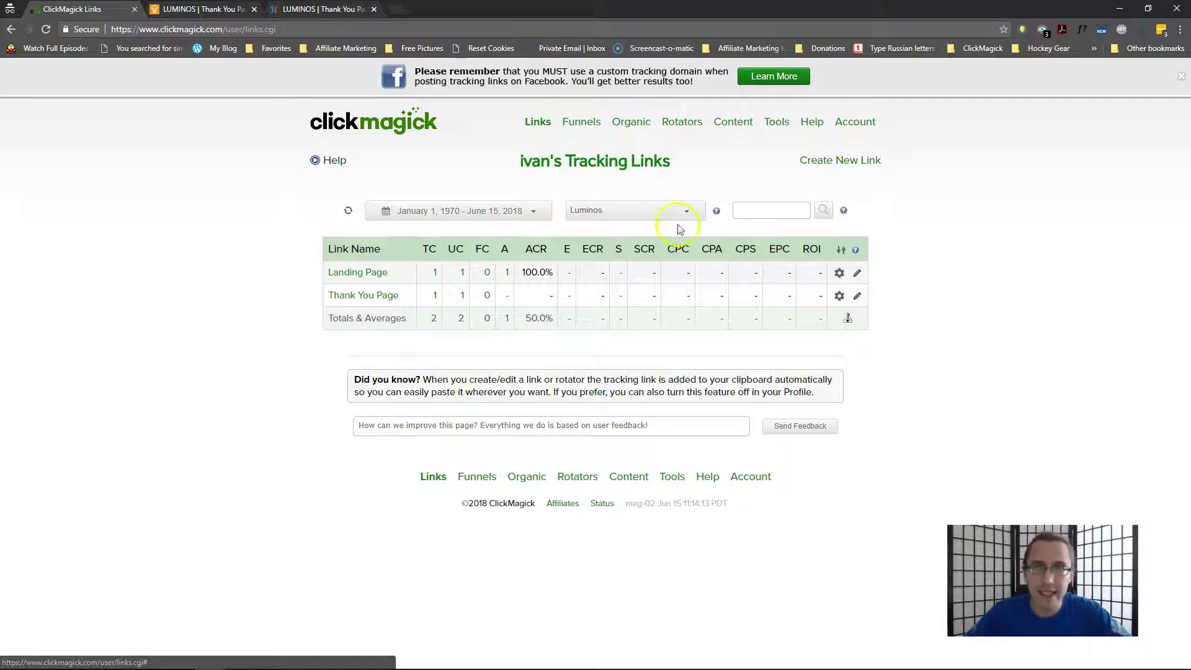
{"action": "left_click", "coordinate": [605, 254]}
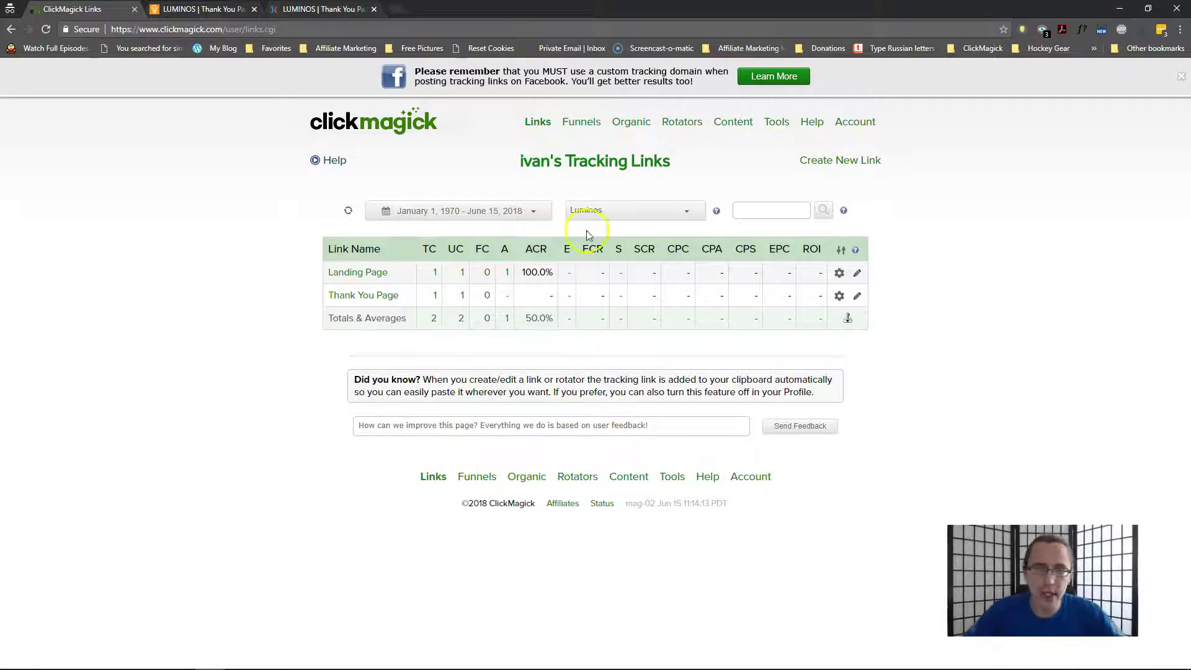
{"action": "left_click", "coordinate": [33, 617]}
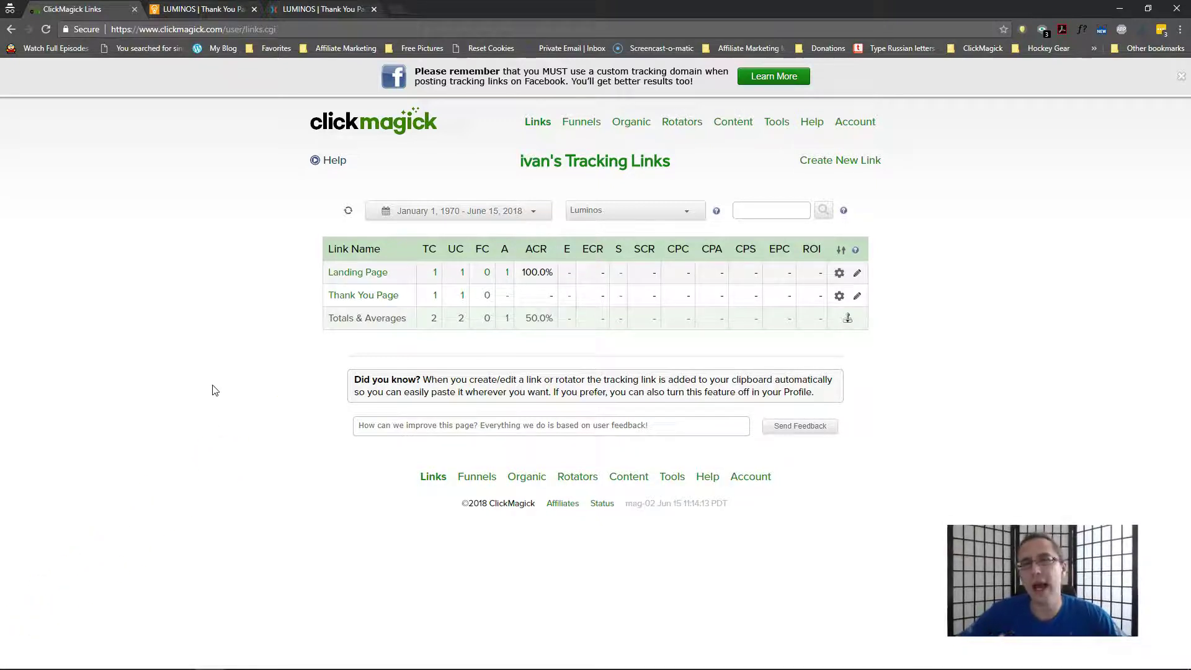
{"action": "left_click", "coordinate": [778, 121]}
- Go to Tools > Tracking Pixels > Pixel Builder, showing the Last Click Actions pixel
{"action": "mouse_move", "coordinate": [798, 200]}
{"action": "mouse_move", "coordinate": [802, 312]}
{"action": "left_click", "coordinate": [876, 309]}
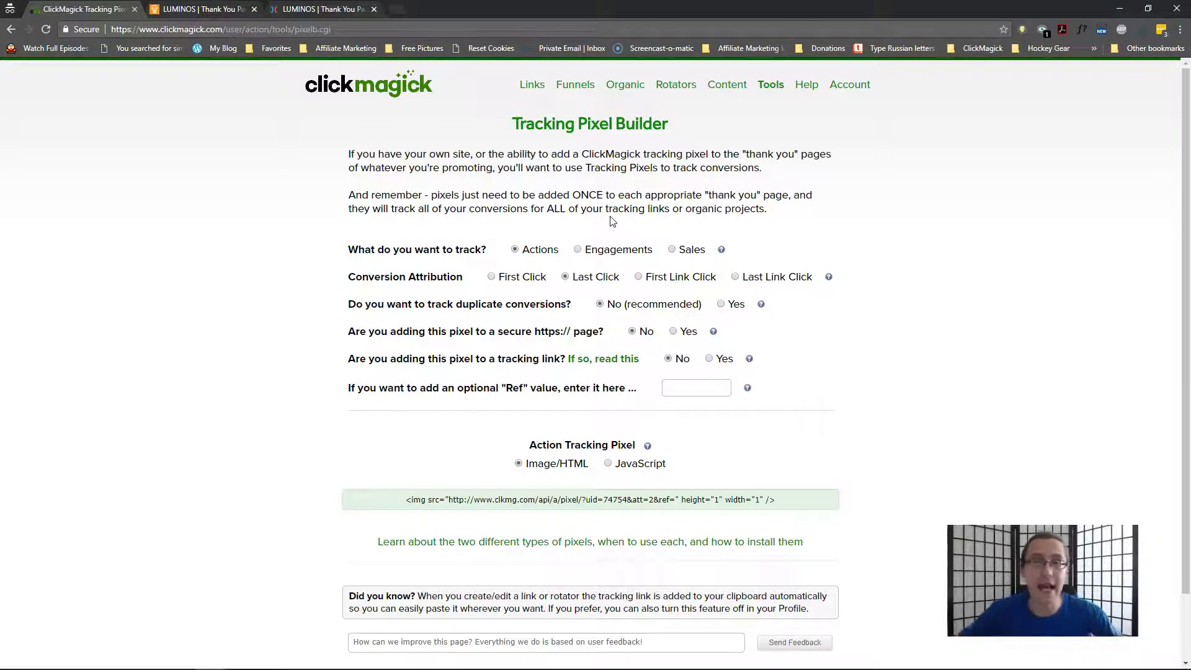
{"action": "left_click_drag", "start_coordinate": [547, 278], "coordinate": [501, 279]}
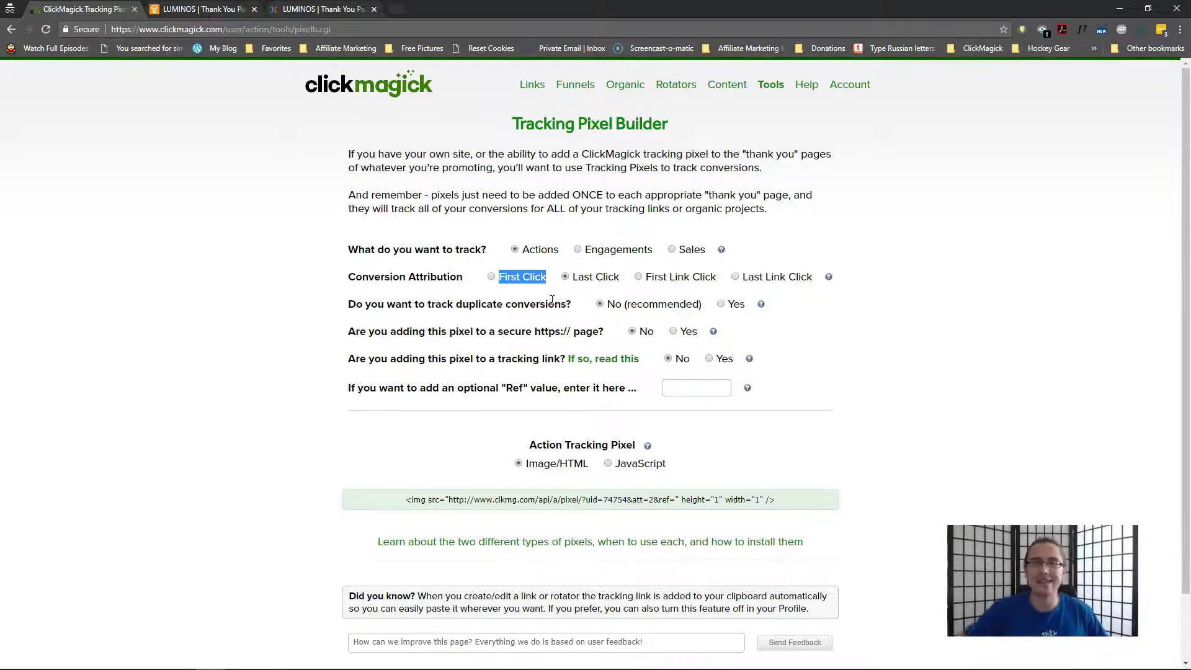
{"action": "left_click_drag", "start_coordinate": [669, 278], "coordinate": [722, 281]}
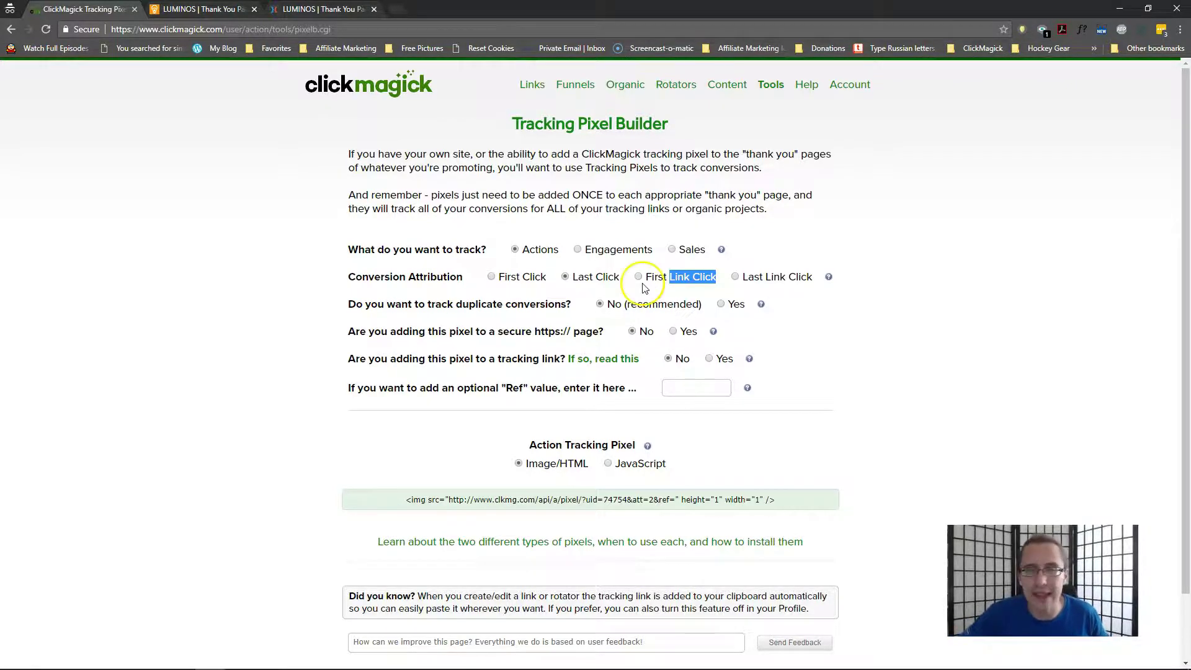
{"action": "left_click_drag", "start_coordinate": [646, 277], "coordinate": [718, 279]}
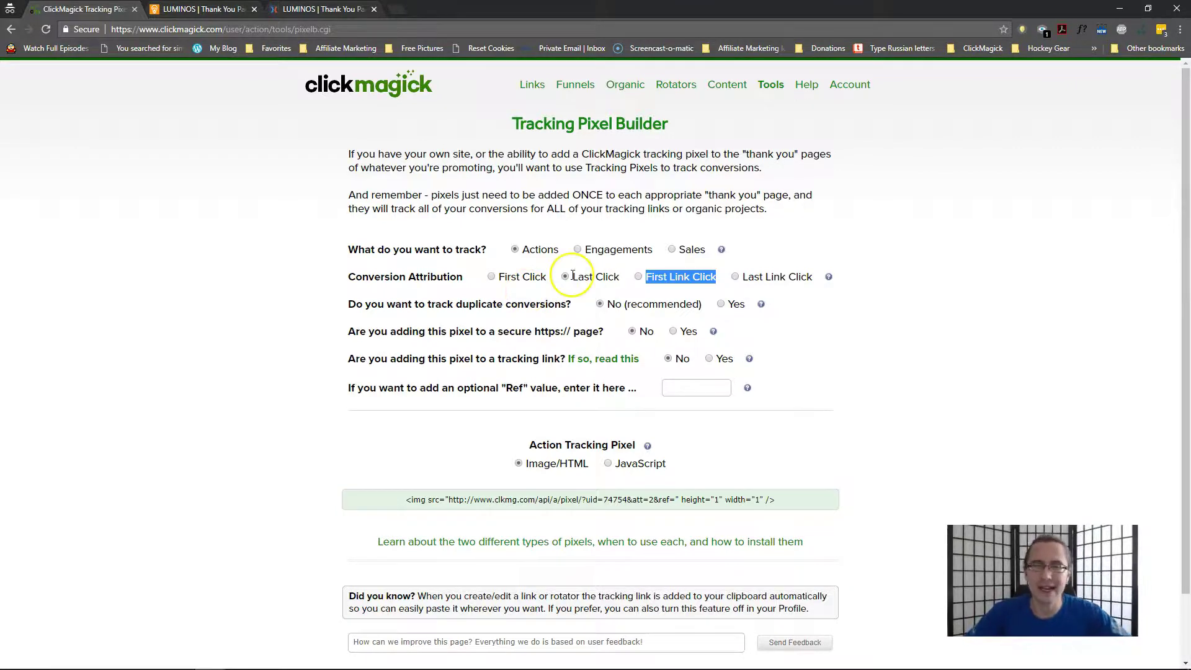
{"action": "left_click_drag", "start_coordinate": [570, 276], "coordinate": [617, 277]}
{"action": "left_click", "coordinate": [617, 276]}
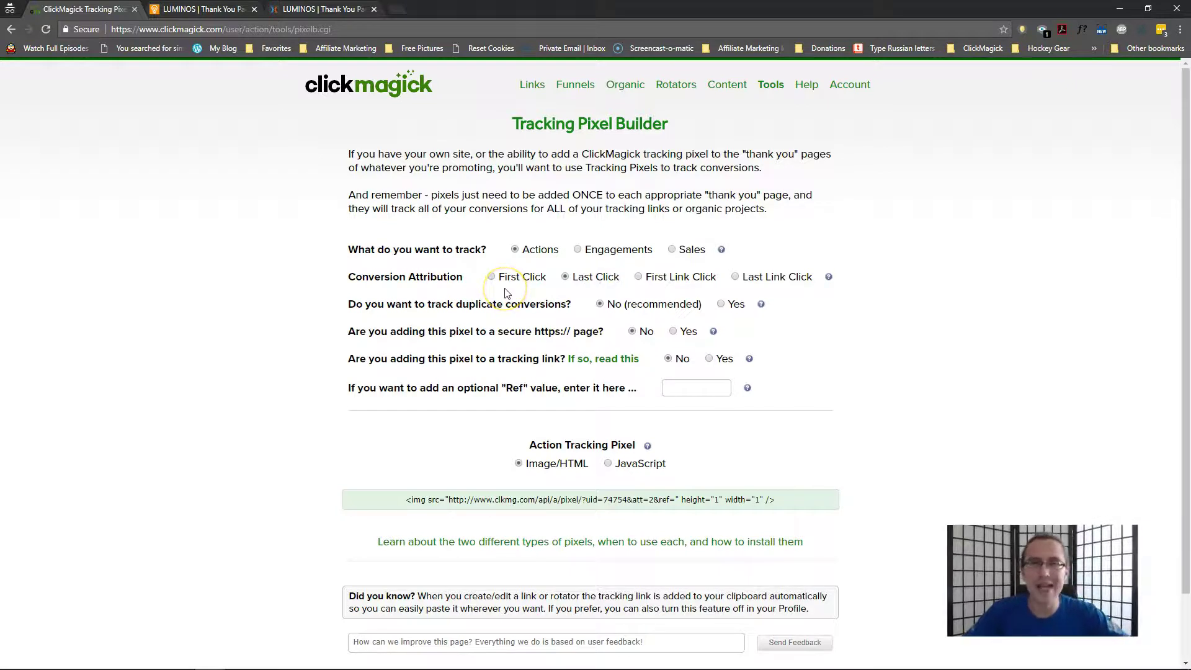
- Go back to the Links page listing the Landing Page and Thank You Page links
{"action": "left_click", "coordinate": [521, 84]}
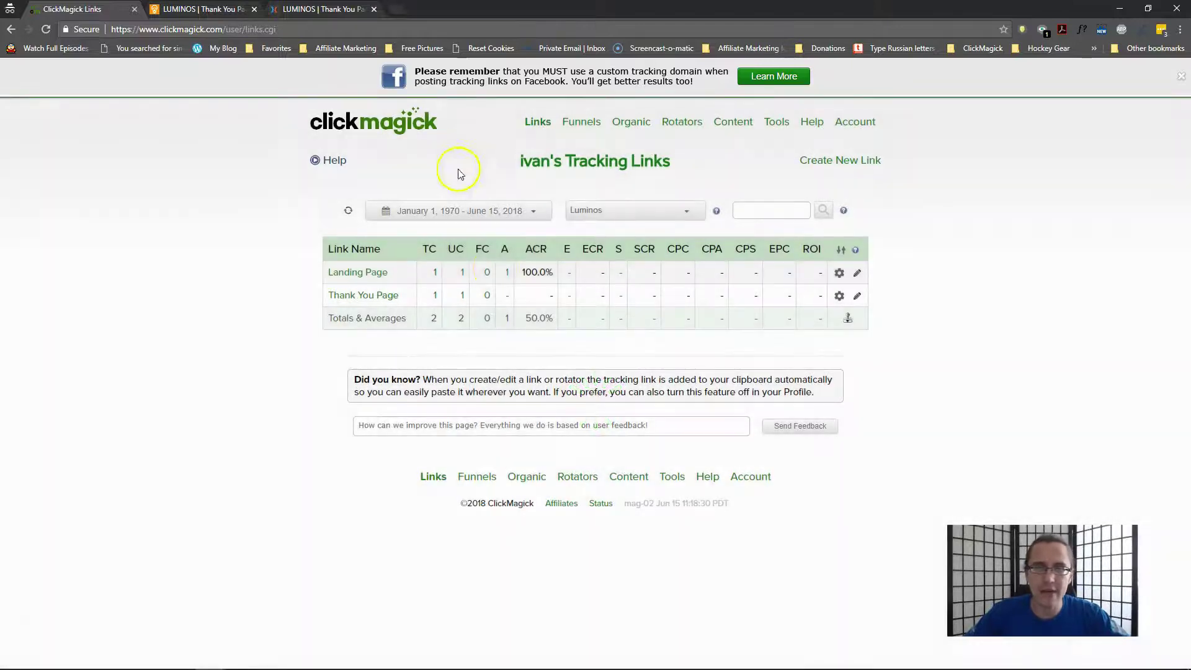